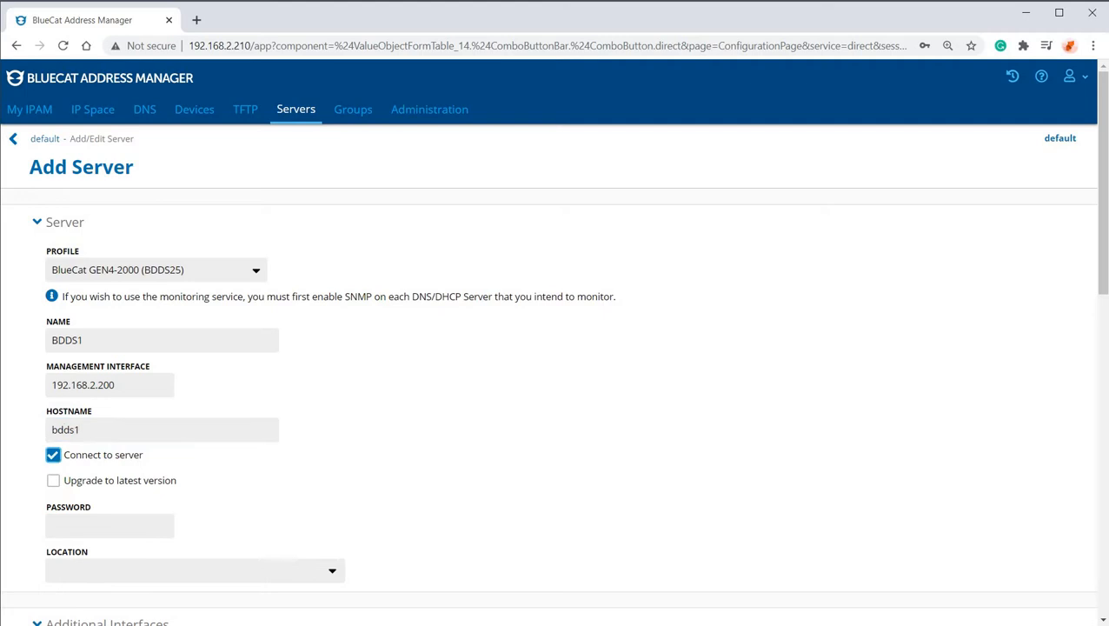
key(Tab)
key(Tab)
Enter the server password for BDDS1 and detect the server's settings.
text(•••••••)
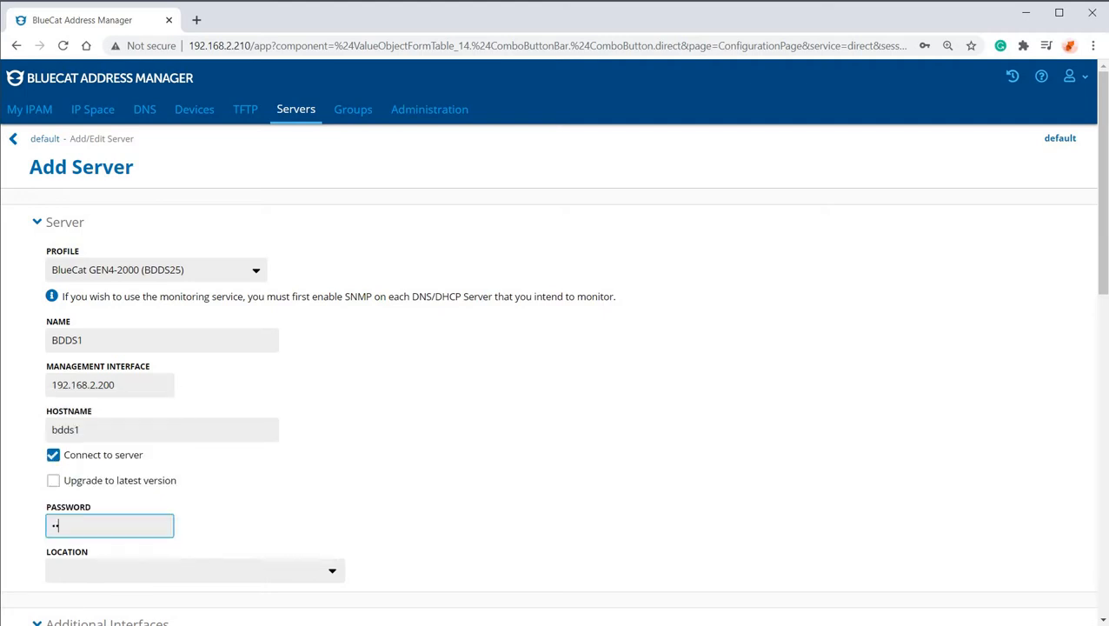
key(Tab)
scroll(552, 343, down, 4)
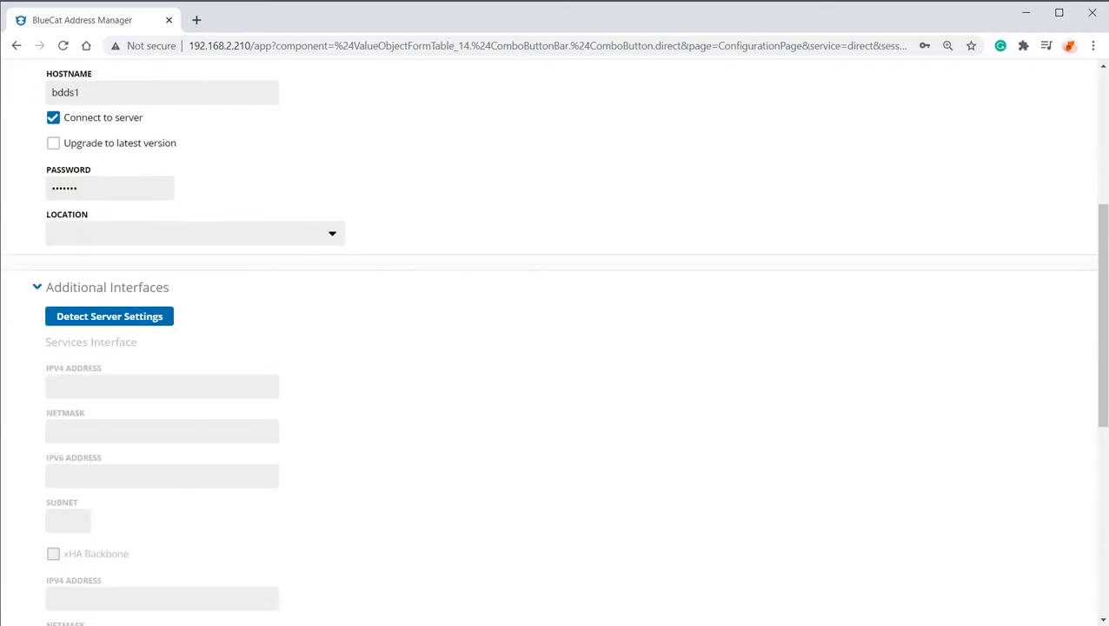
click(110, 290)
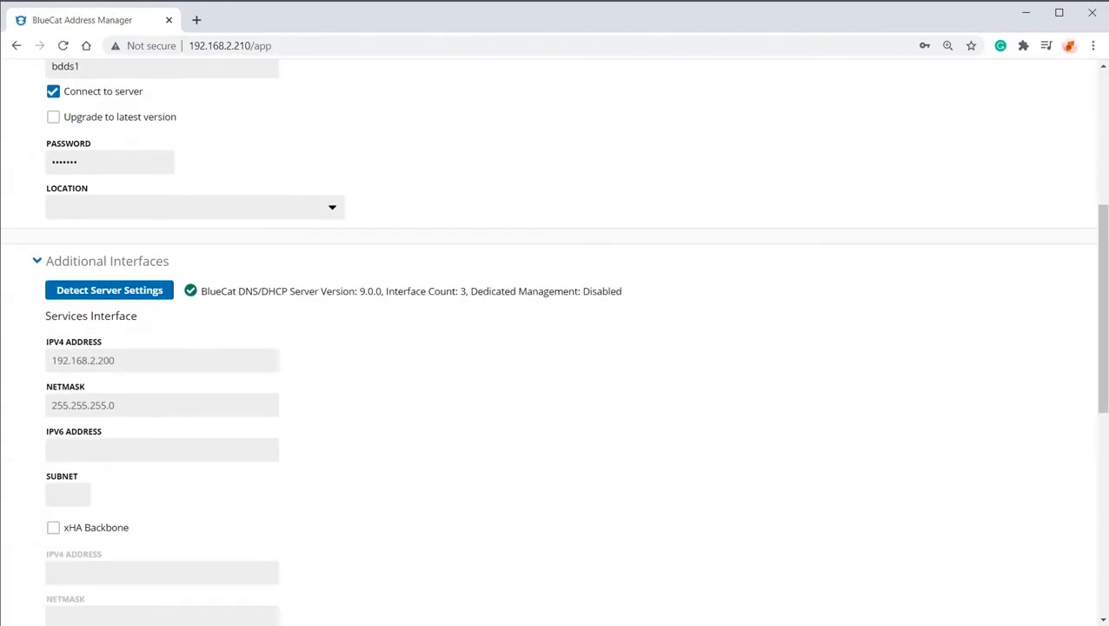
Add the BDDS1 server to the configuration and dismiss the browser's offer to save the password.
scroll(553, 343, down, 6)
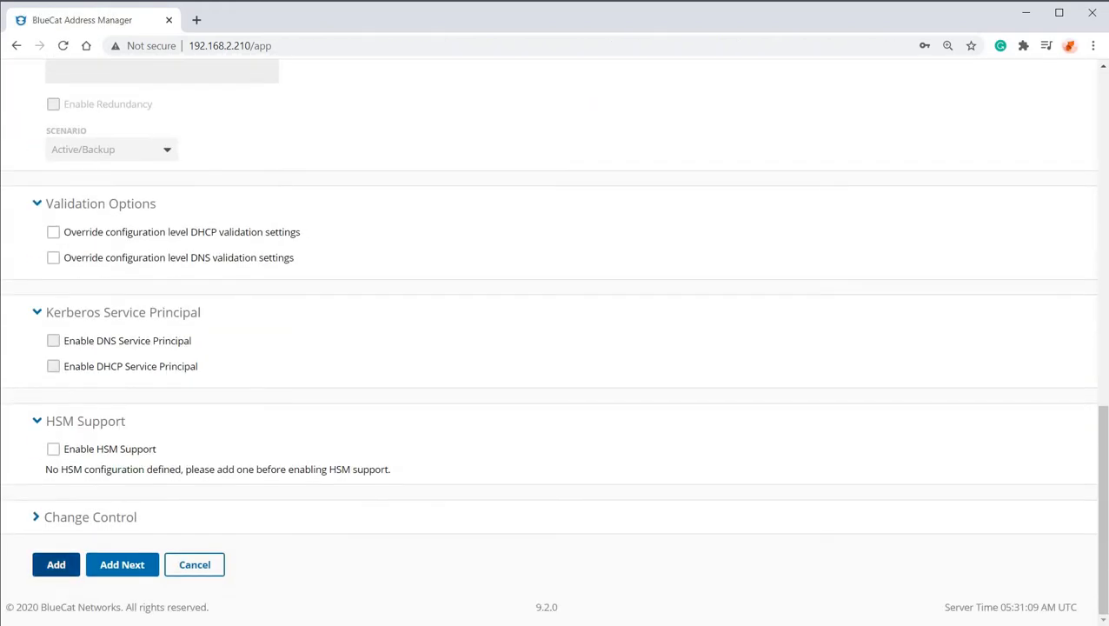
click(56, 564)
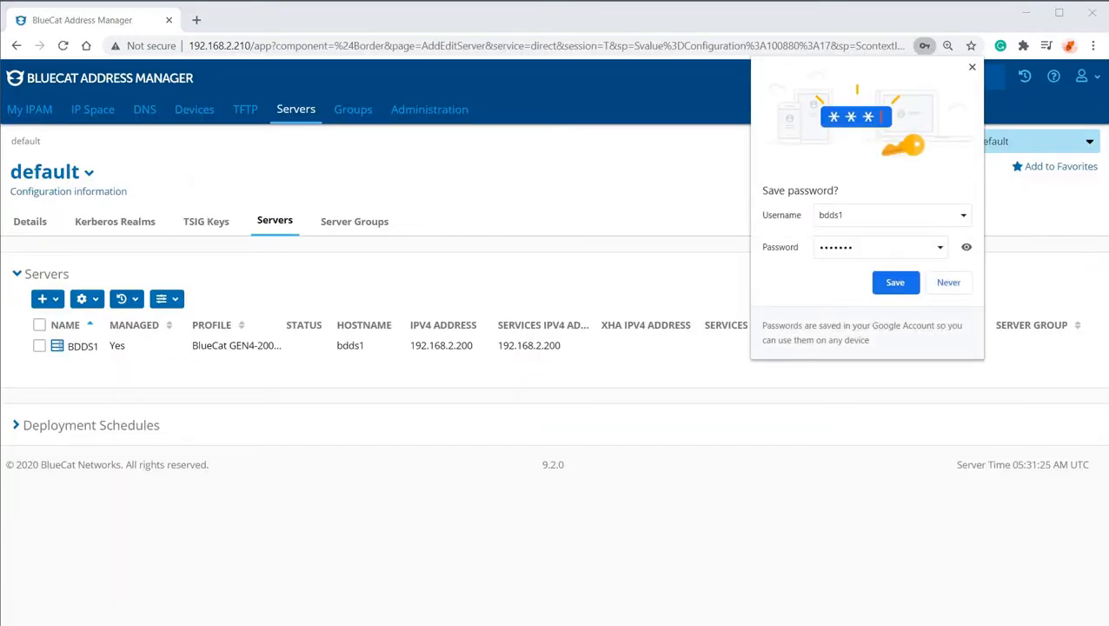
key(Escape)
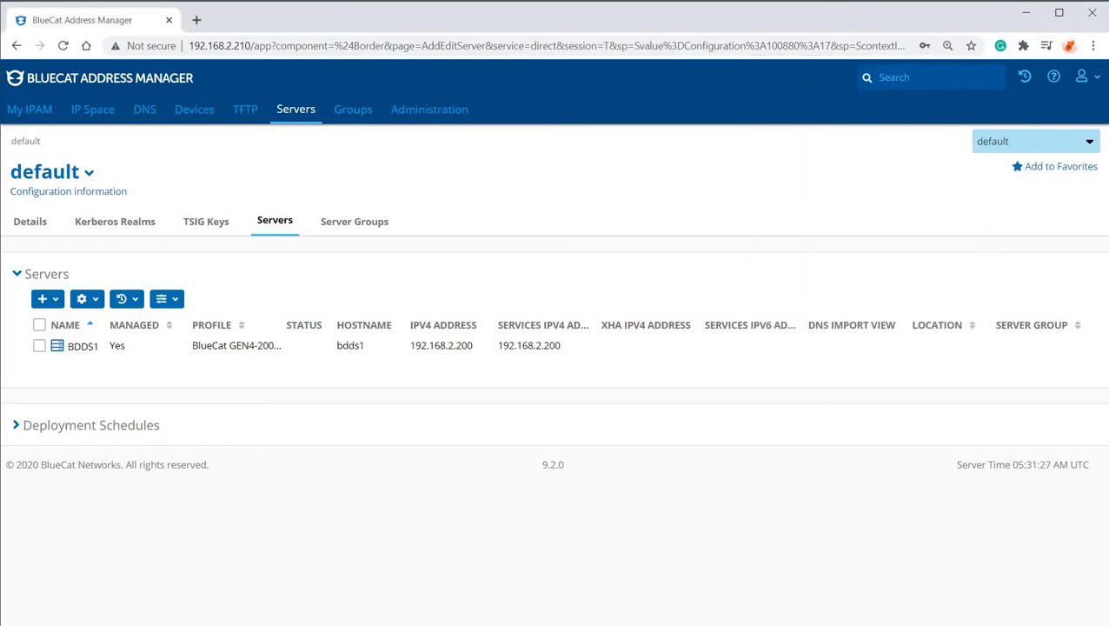
Start adding another server to the default configuration and name it BDDS2.
click(48, 298)
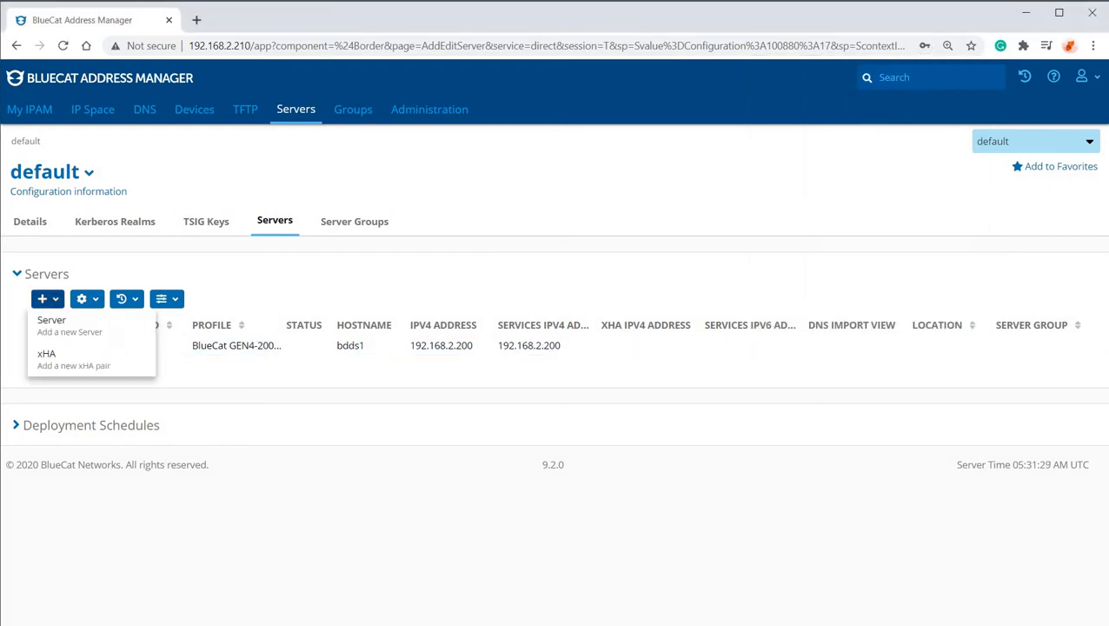
click(44, 318)
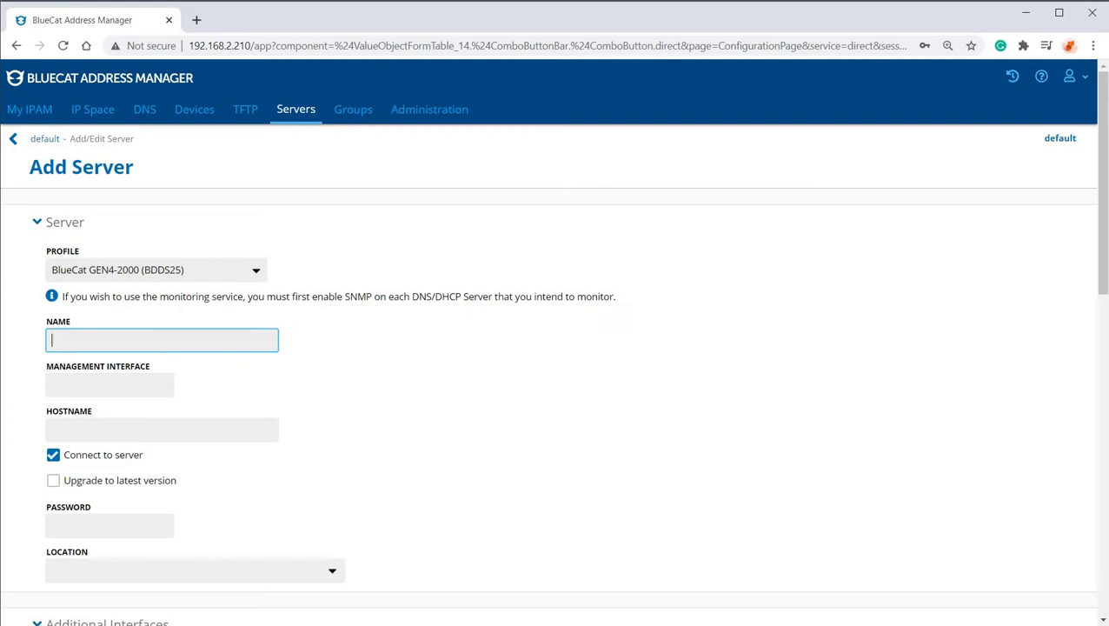
click(113, 340)
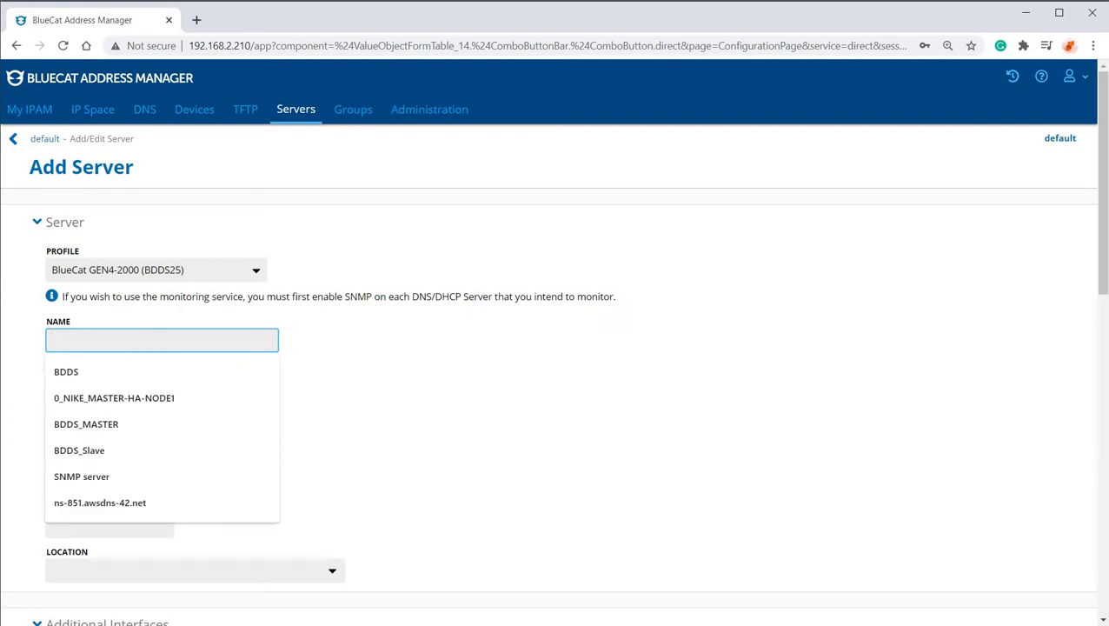
key(Down)
key(Return)
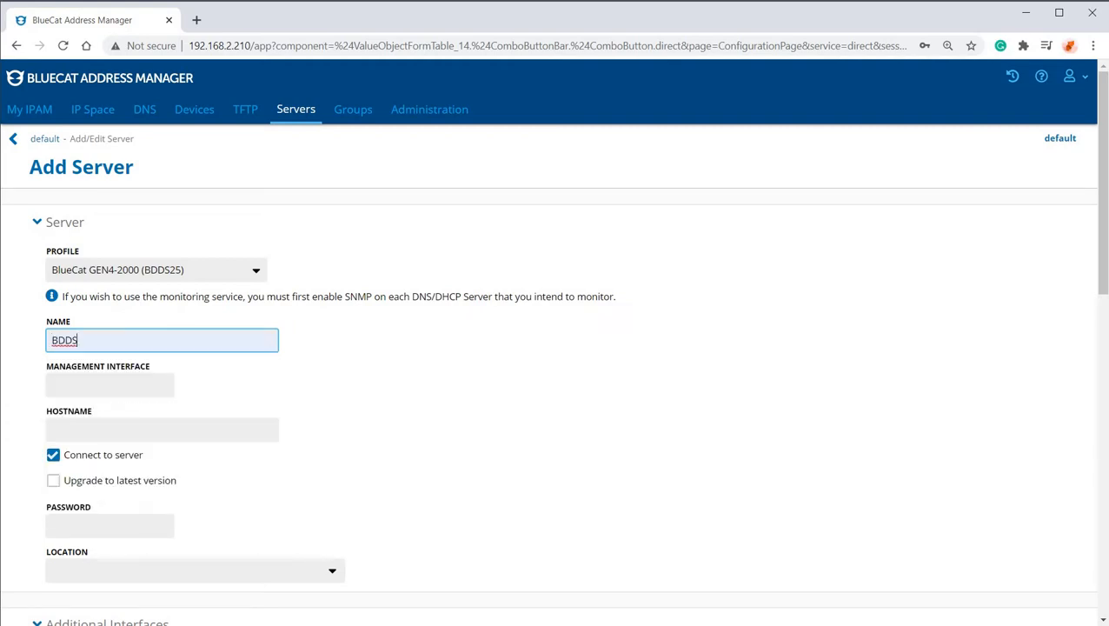
text(2)
Set the new server's management interface to 192.168.2.201 and its hostname to bdds2.
key(Tab)
key(Down)
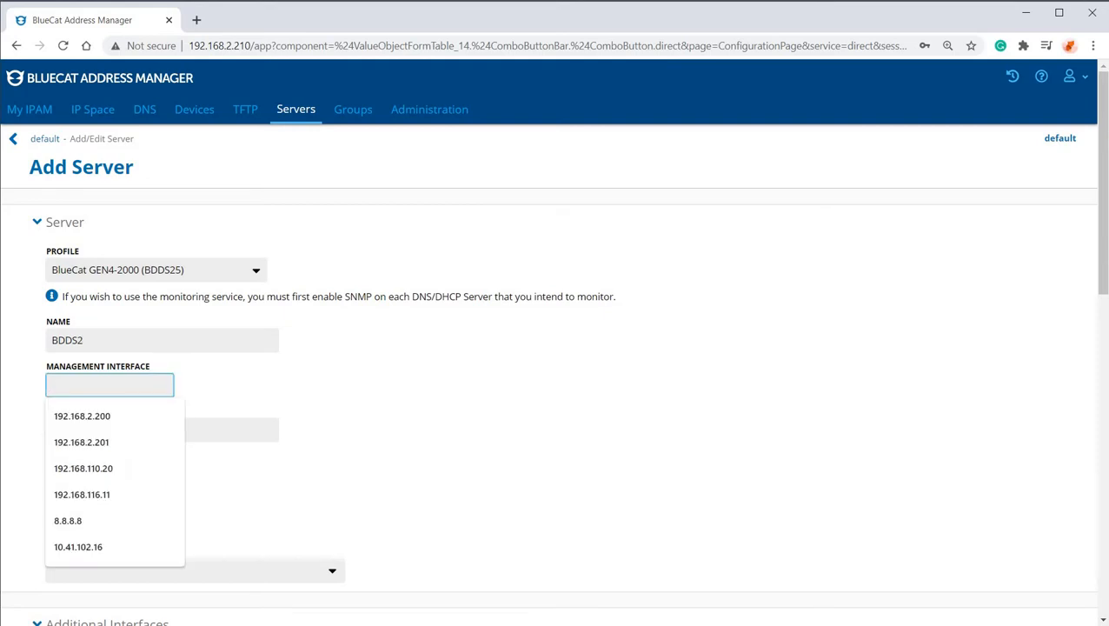
key(Down)
key(Down)
key(Return)
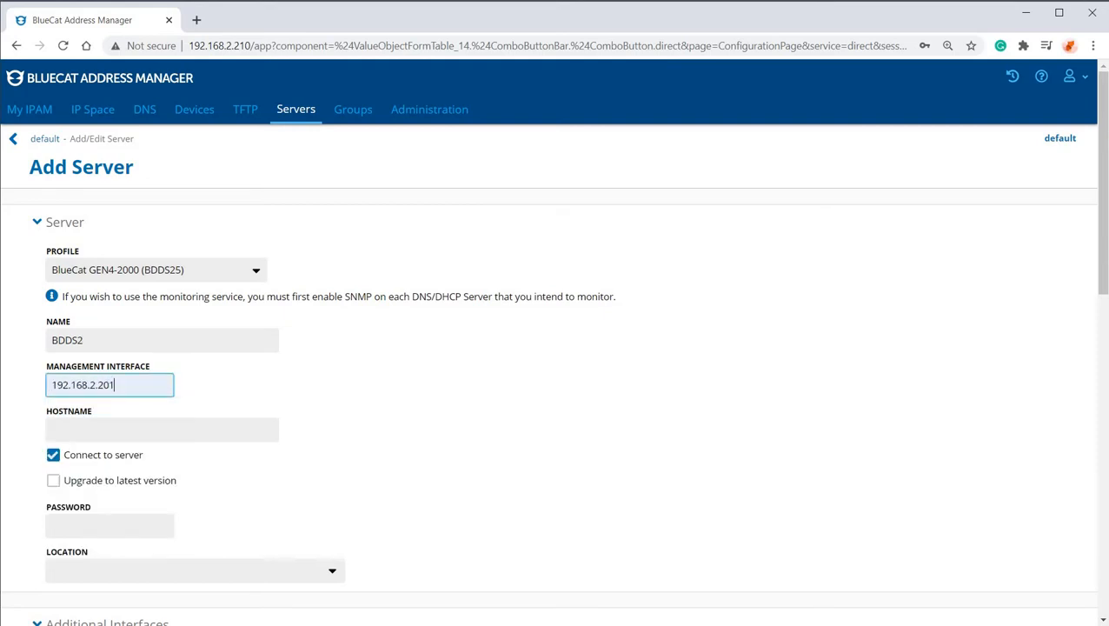
key(Tab)
text(bdd2)
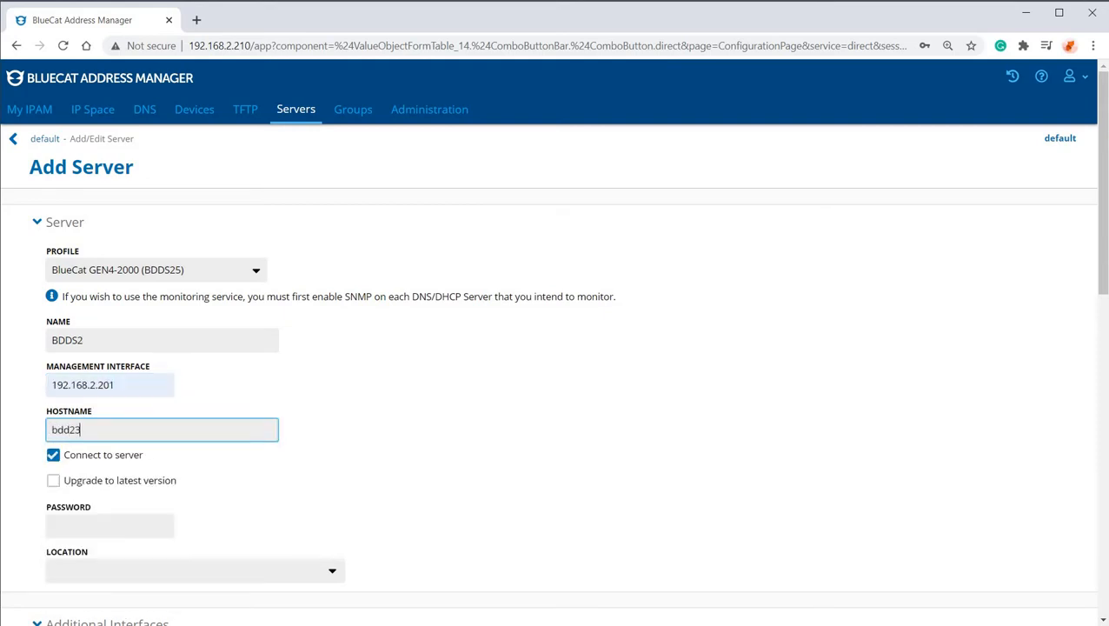
key(BackSpace)
text(s2)
Enter the server password for BDDS2 and detect the server's settings.
key(Tab)
key(Tab)
key(Tab)
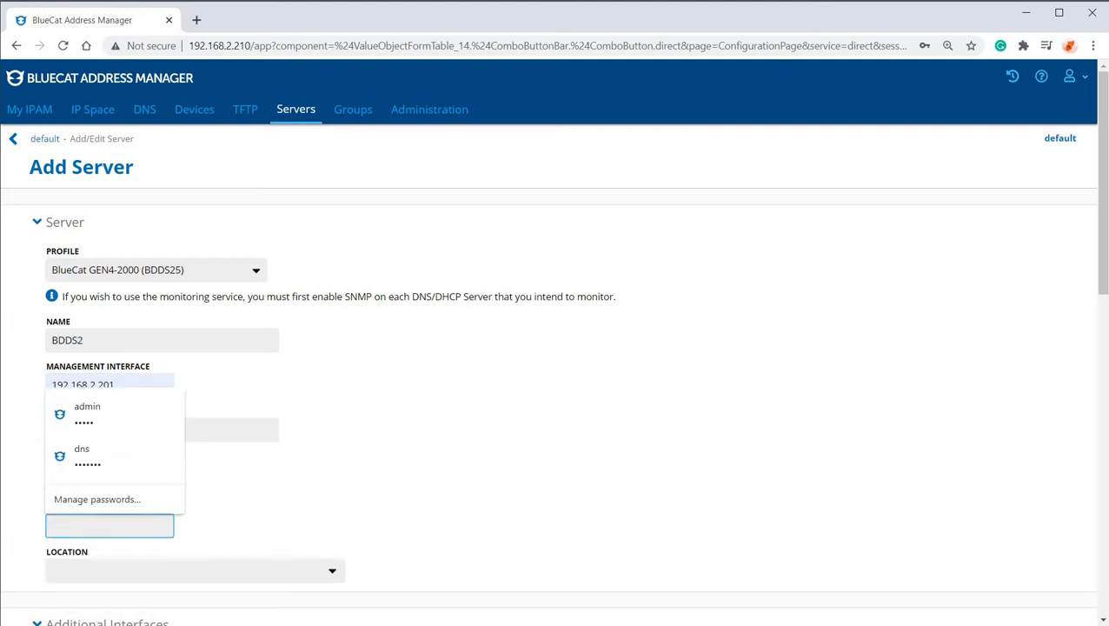
text(••••••)
scroll(552, 348, down, 6)
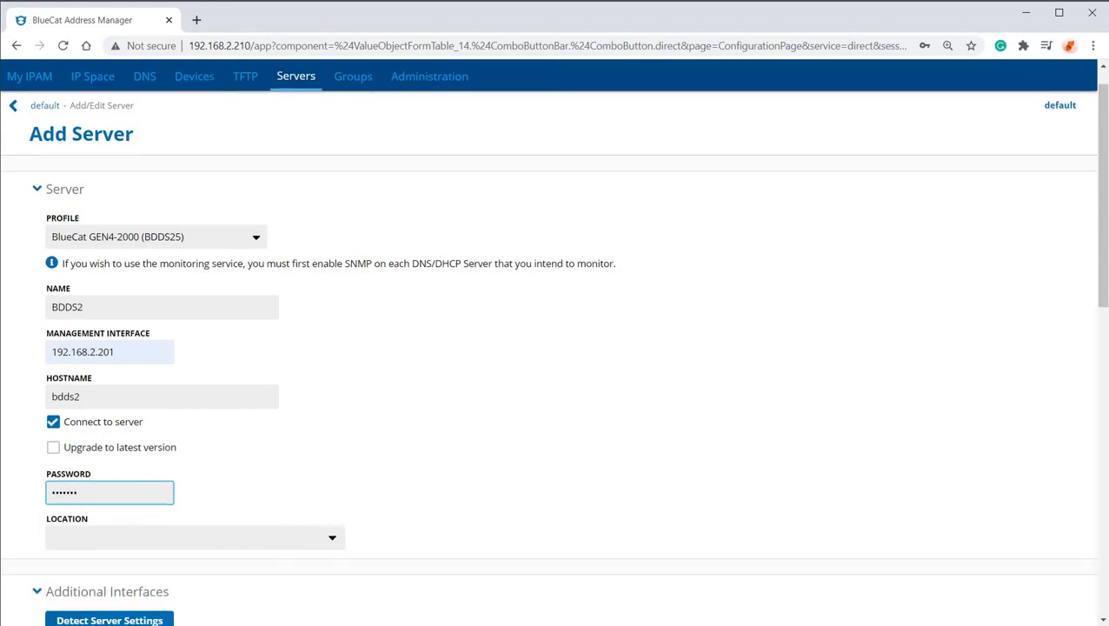
click(109, 145)
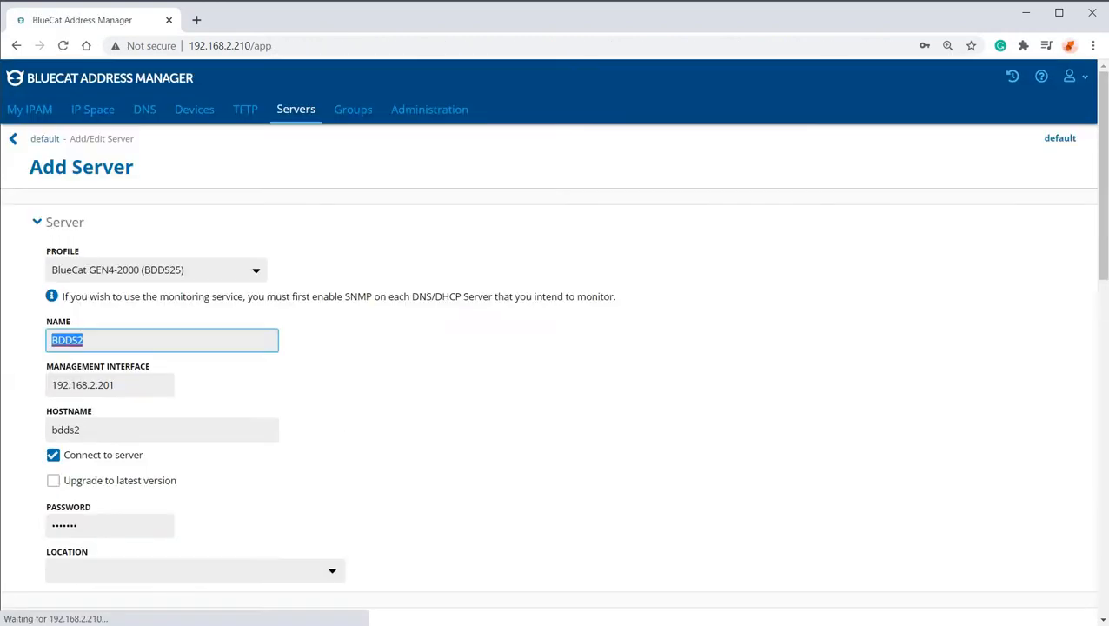
Add the BDDS2 server to the configuration with its detected interface settings.
scroll(553, 342, down, 3)
scroll(553, 348, down, 6)
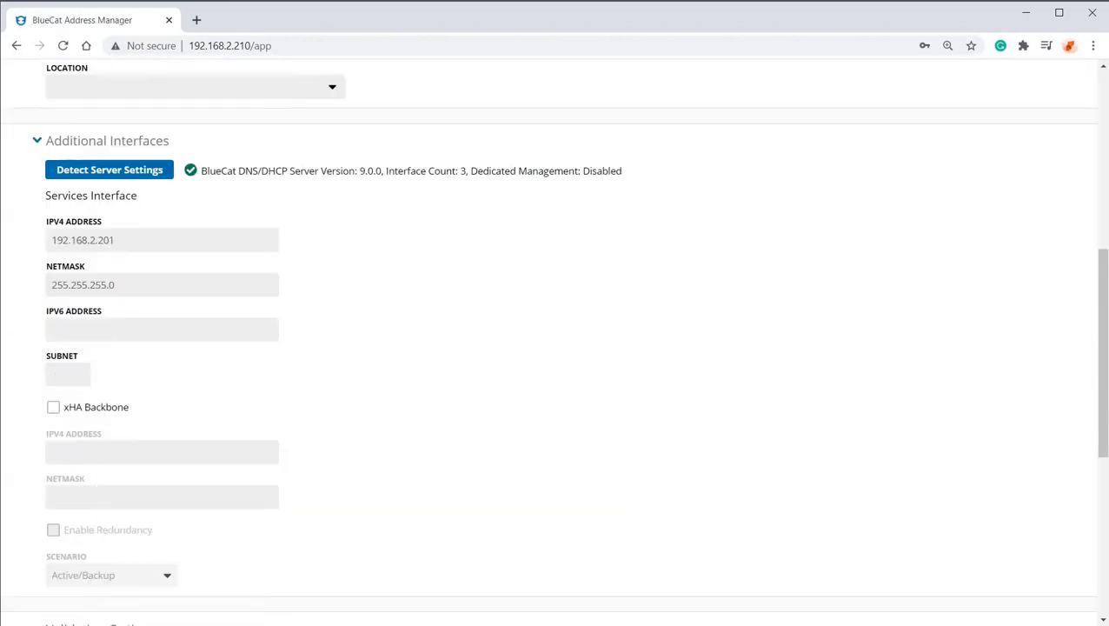
click(56, 564)
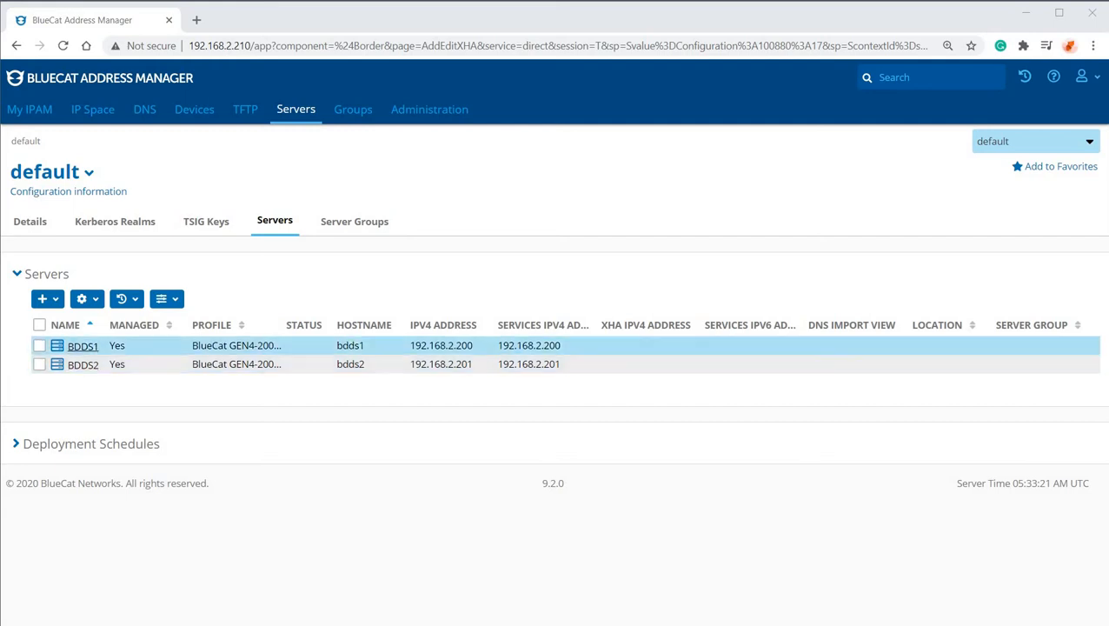
Start a new xHA pair, choose BDDS1 as the active server, and enter its server password.
click(45, 298)
click(52, 358)
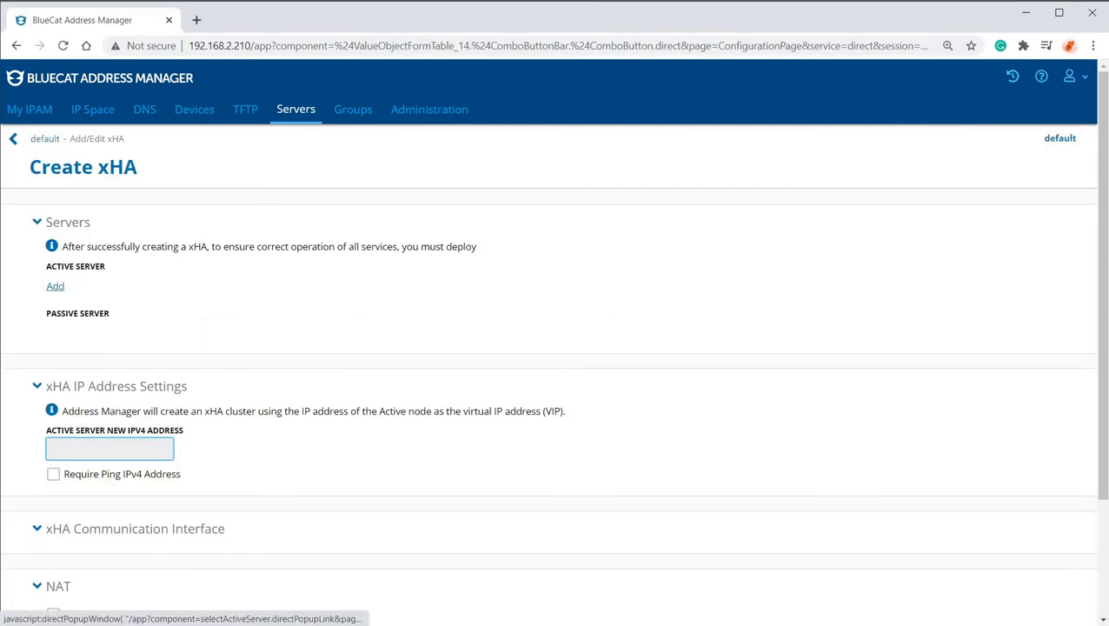
click(55, 286)
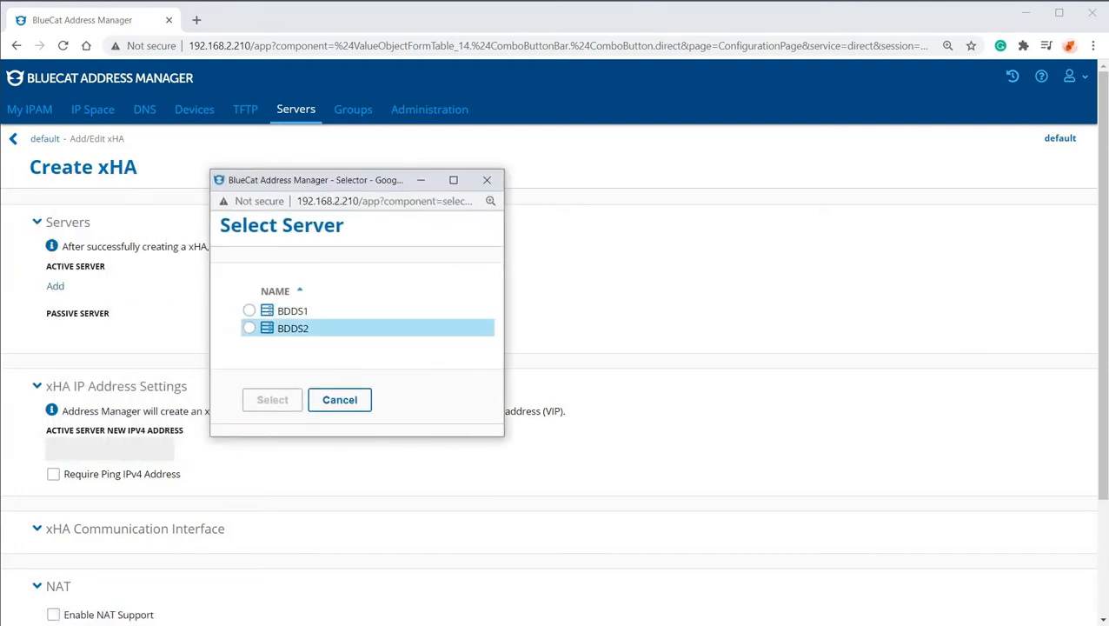
click(250, 310)
click(272, 400)
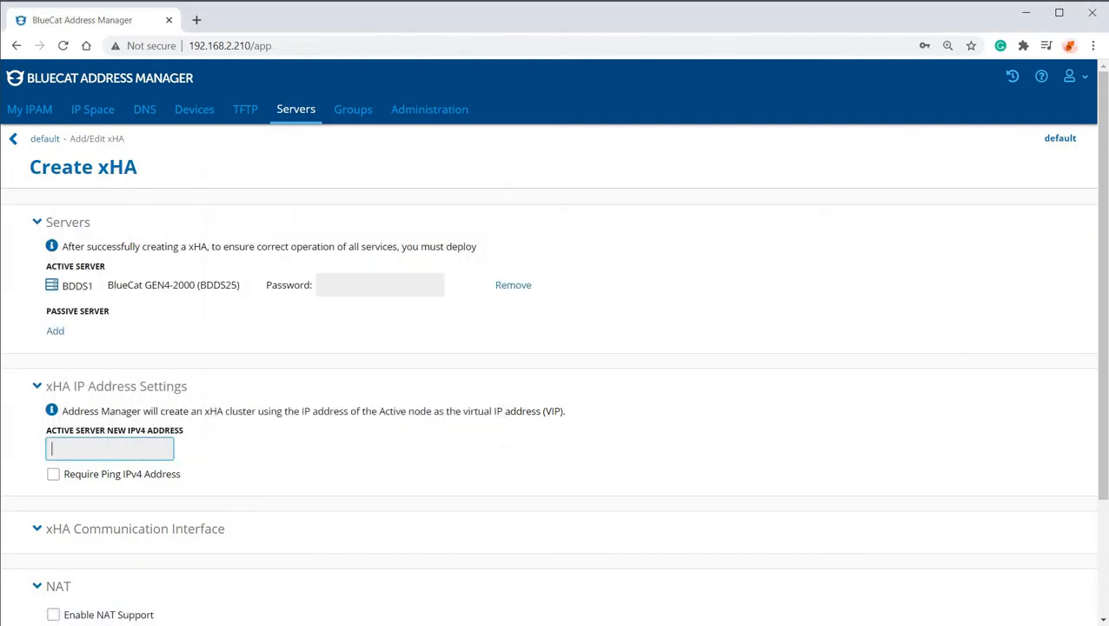
click(379, 285)
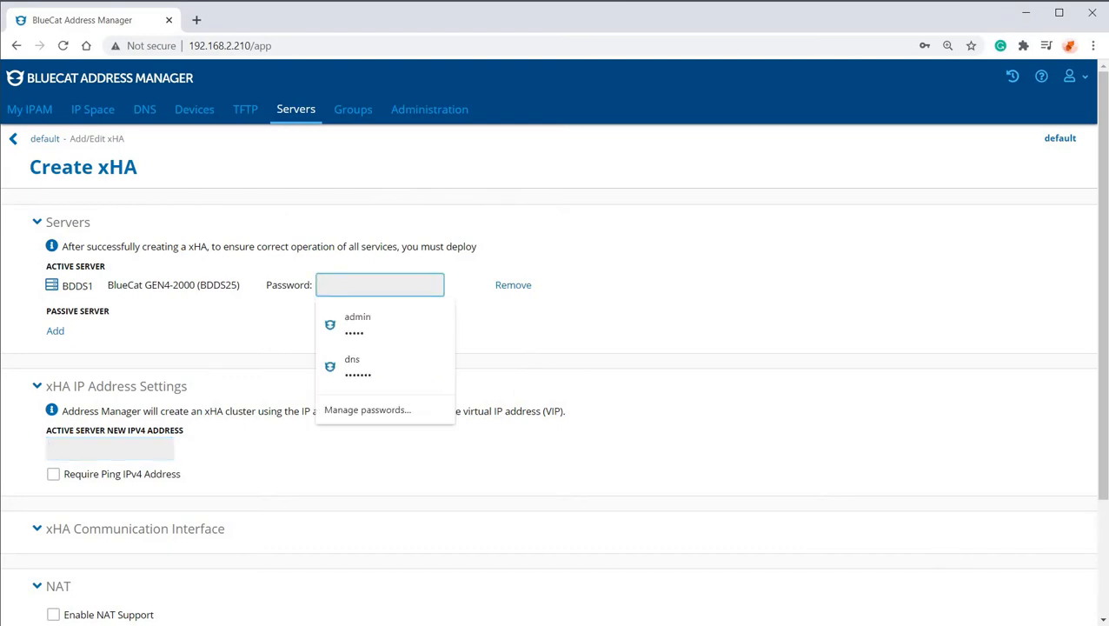
text(•••••••)
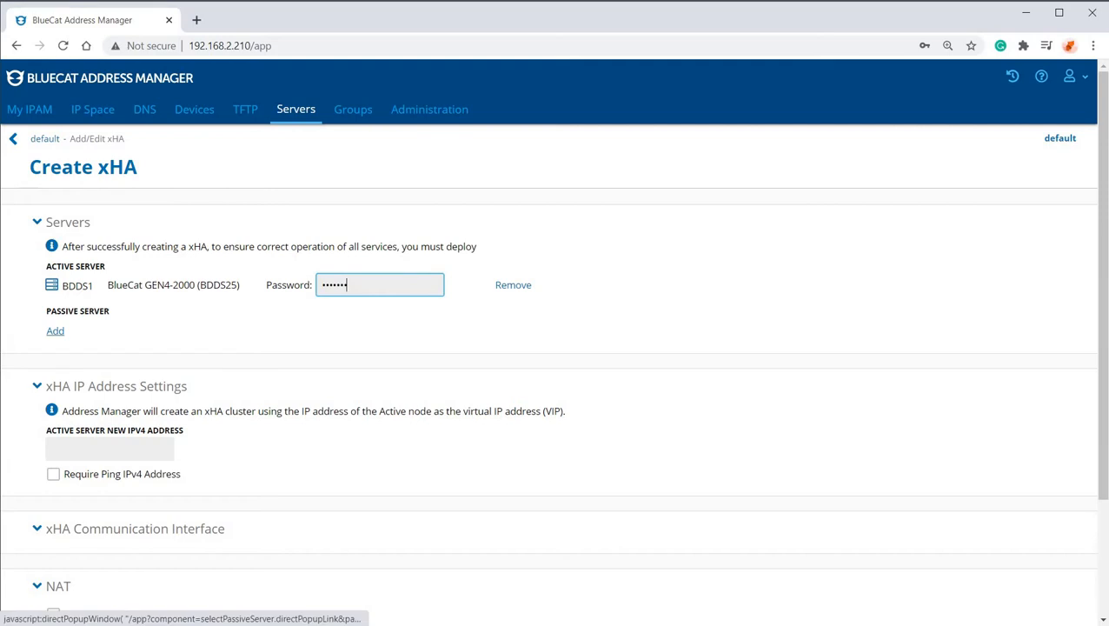
Choose BDDS2 as the xHA pair's passive server and enter its server password.
click(54, 330)
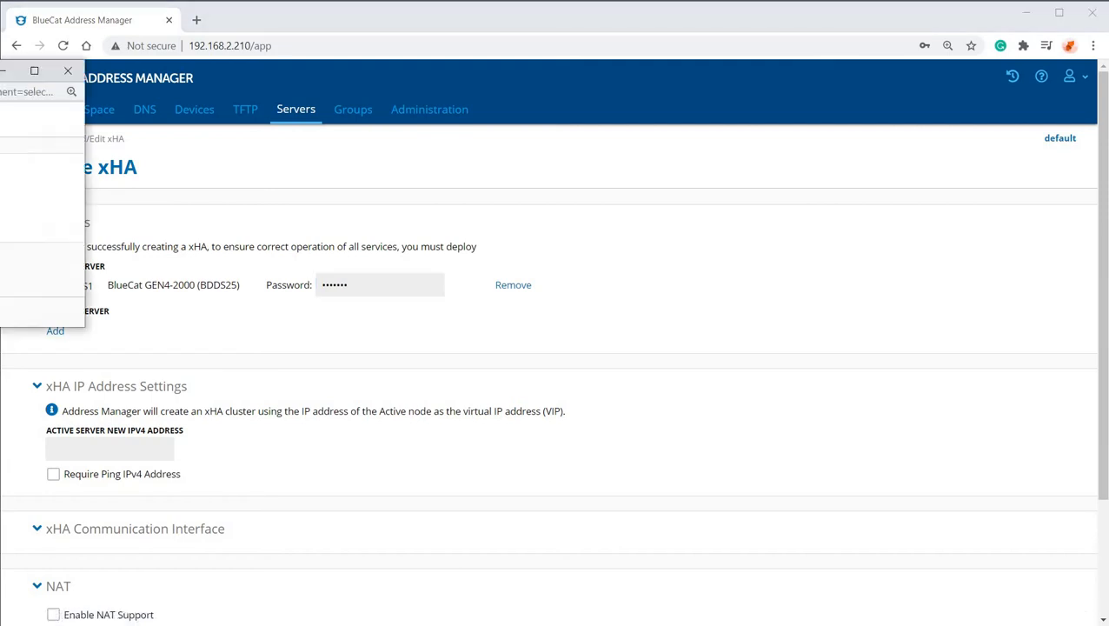
click(438, 393)
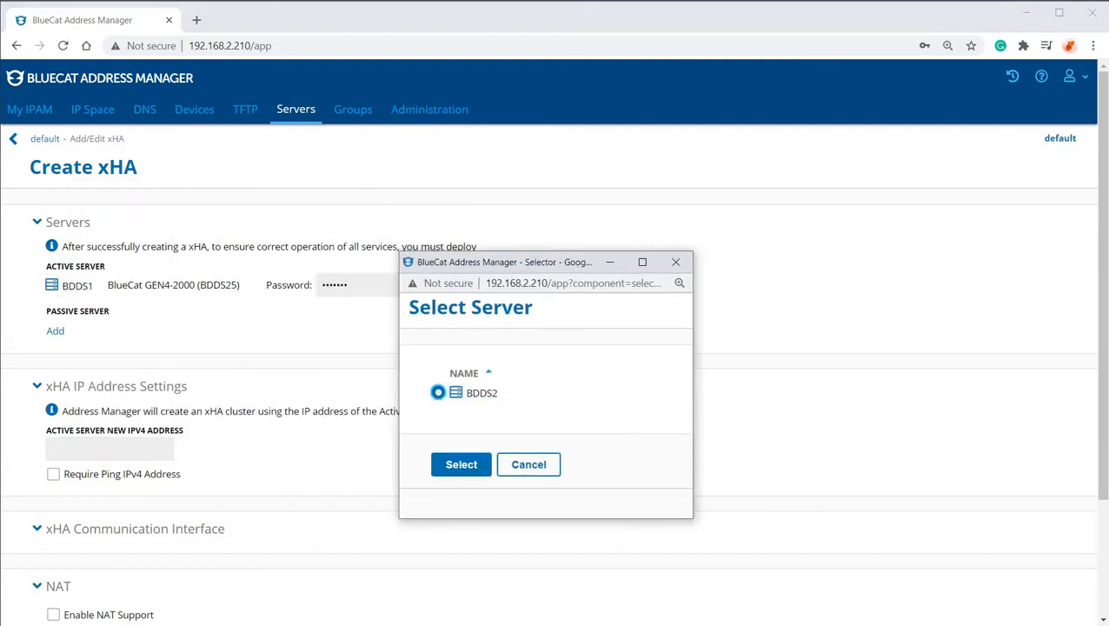
click(462, 464)
click(380, 329)
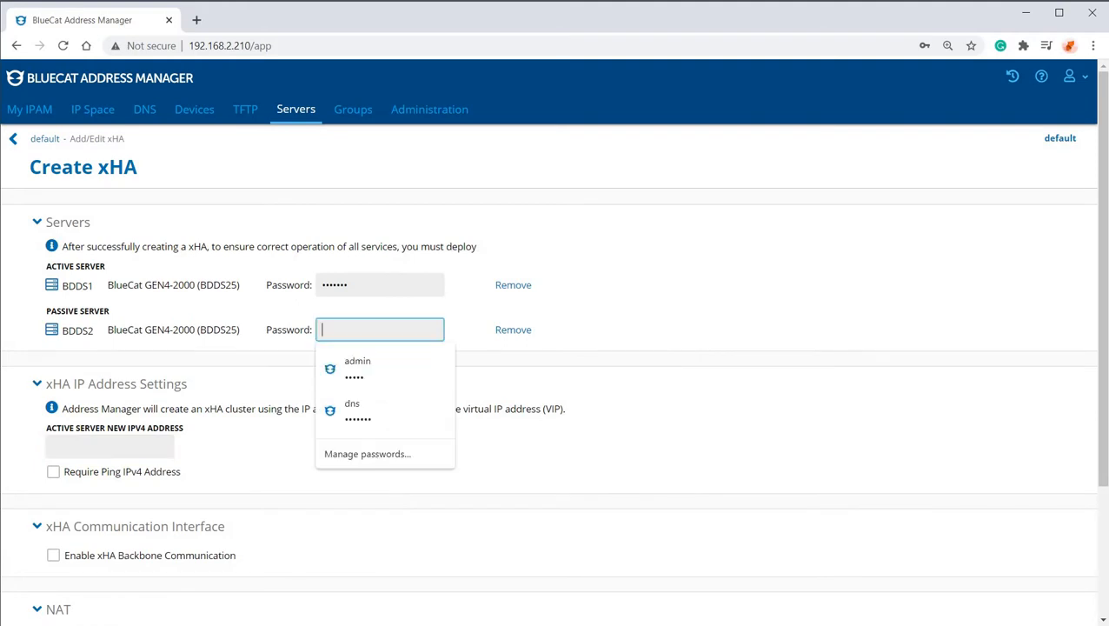
text(bluecat)
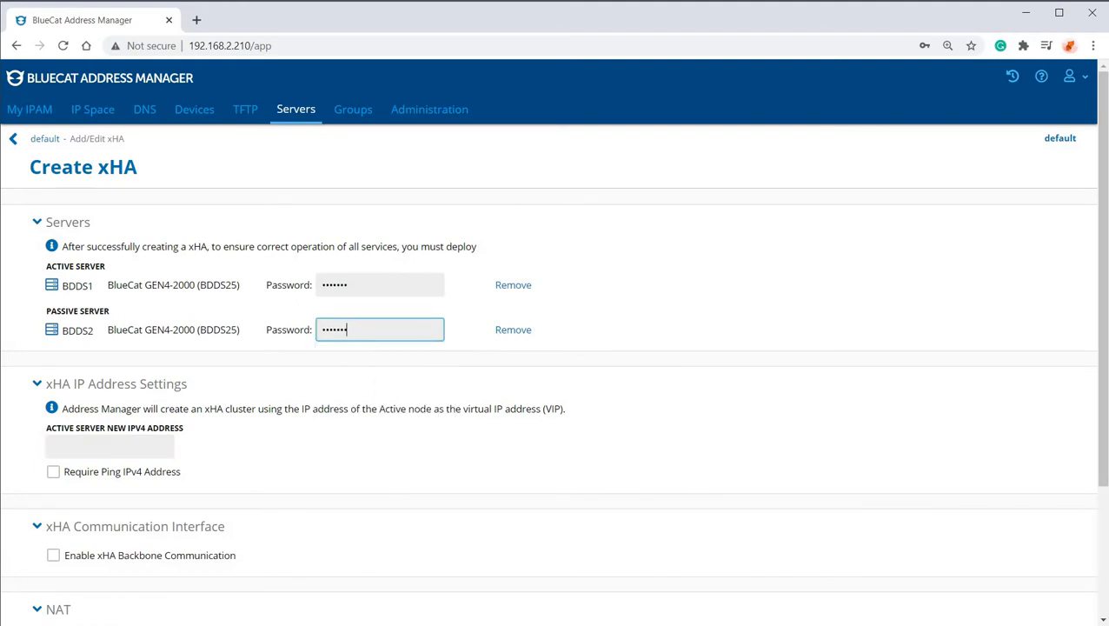
Set the active server's new IPv4 address to 192.168.2.203 and create the xHA pair.
drag(44, 428, 183, 427)
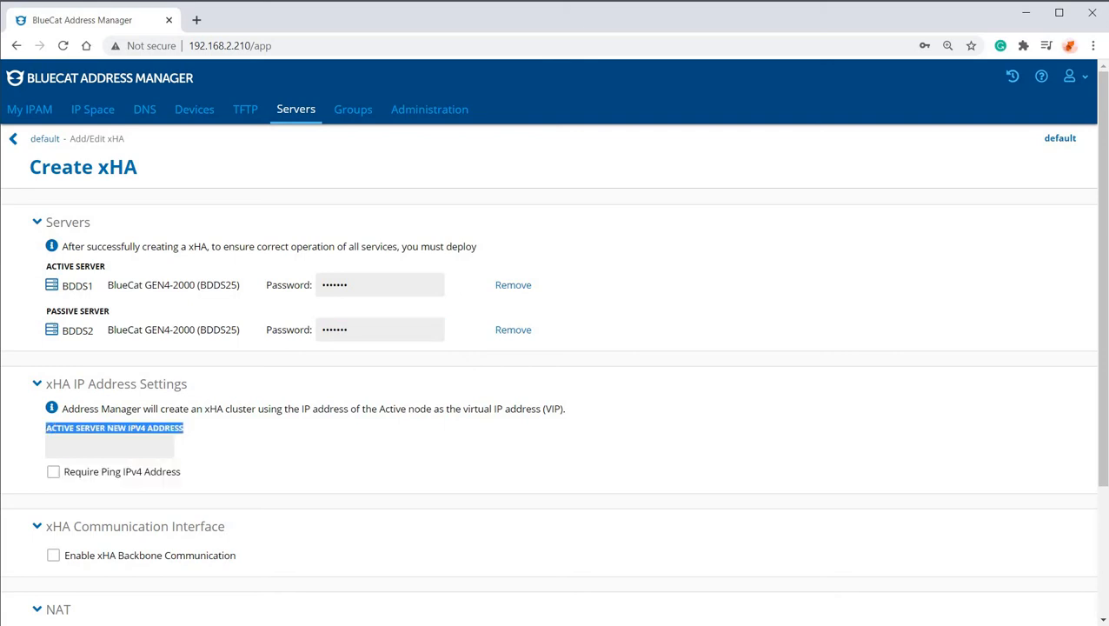
click(109, 446)
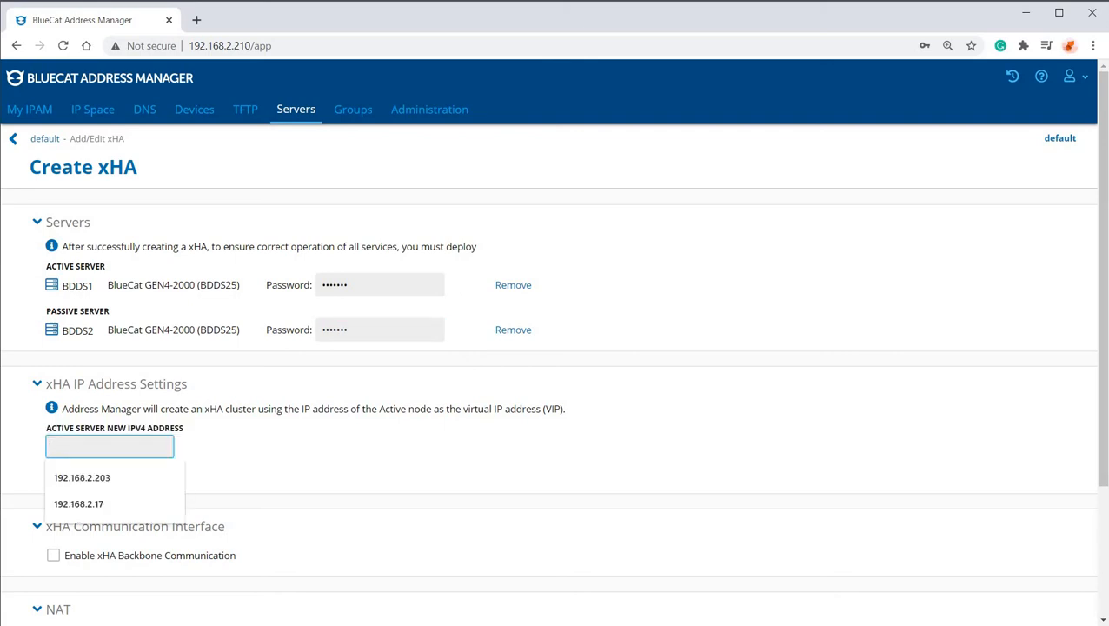
text(192.168.2.20)
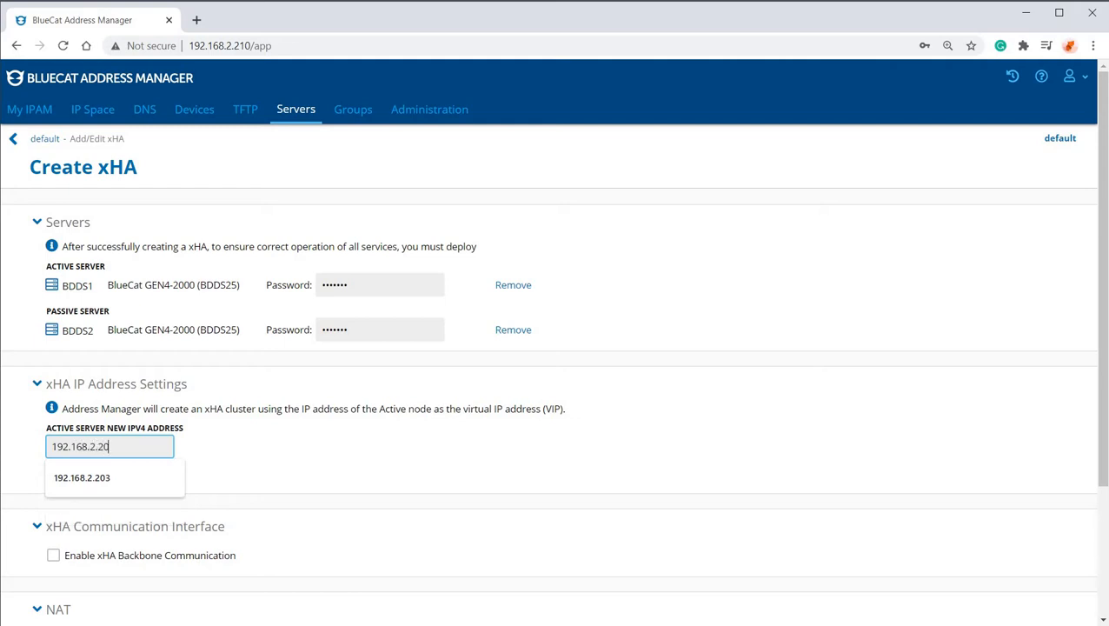
text(3)
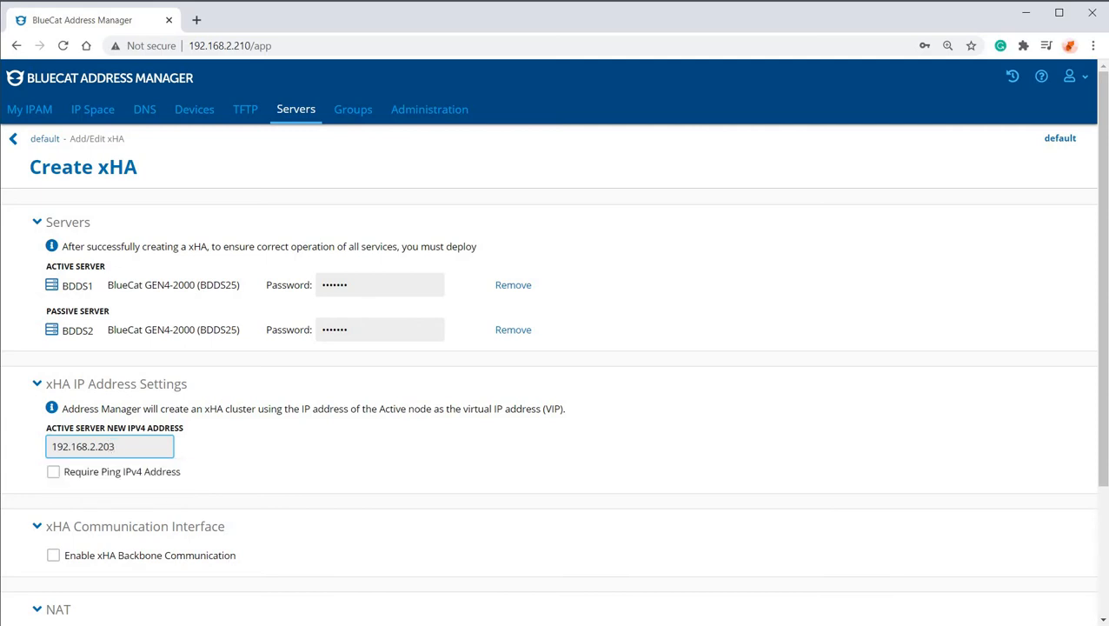
key(Tab)
scroll(554, 348, down, 2)
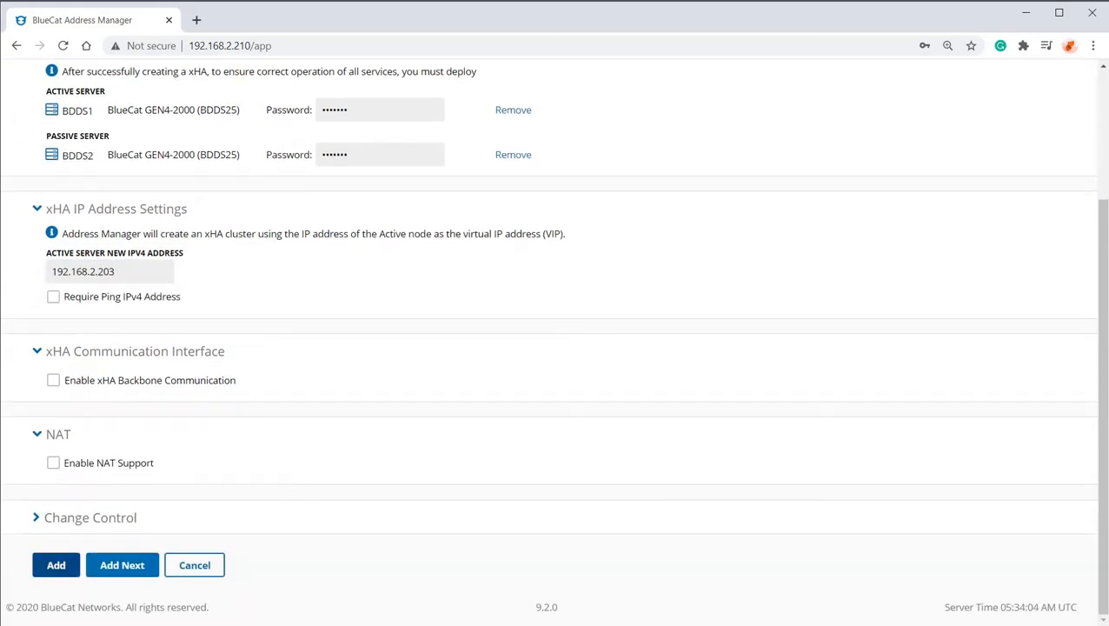
click(56, 565)
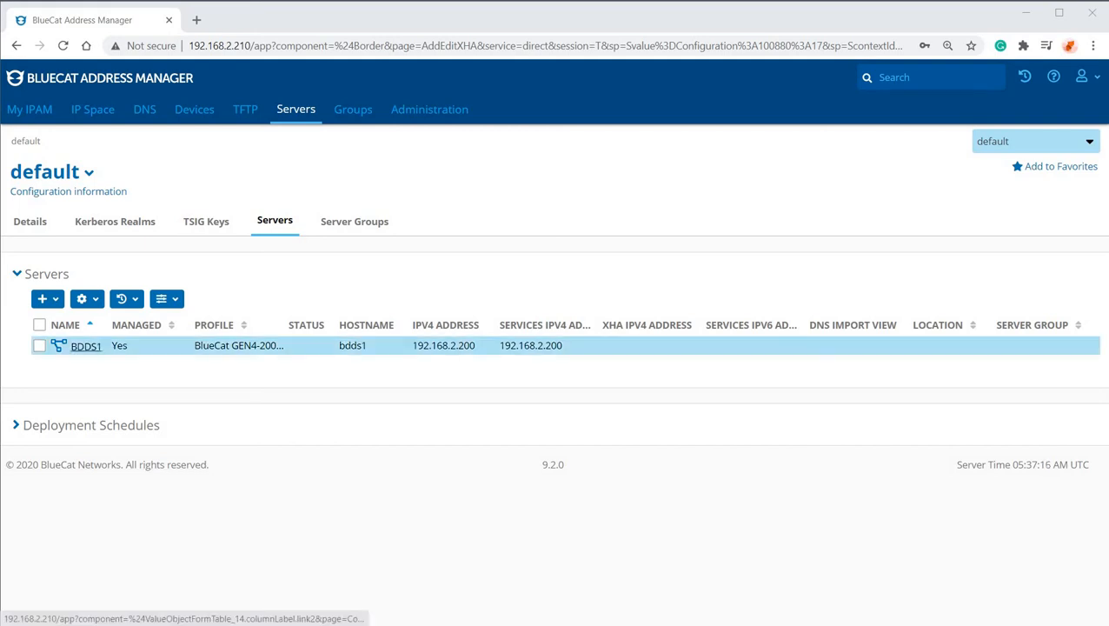
Open the details of the BDDS1 xHA pair and examine its general settings.
click(86, 346)
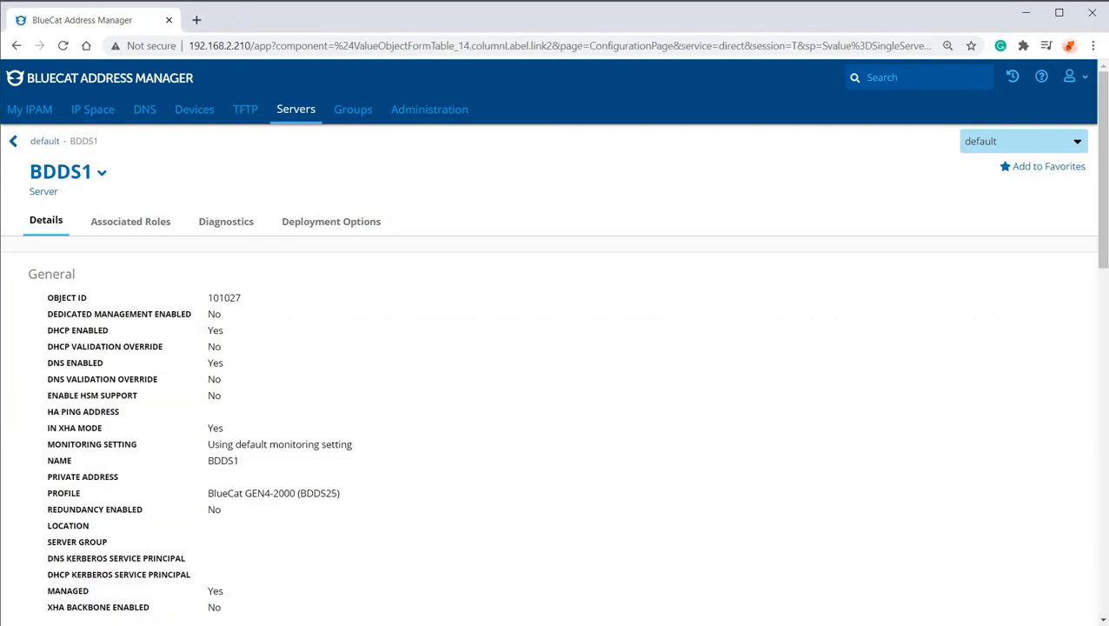
scroll(555, 347, down, 1)
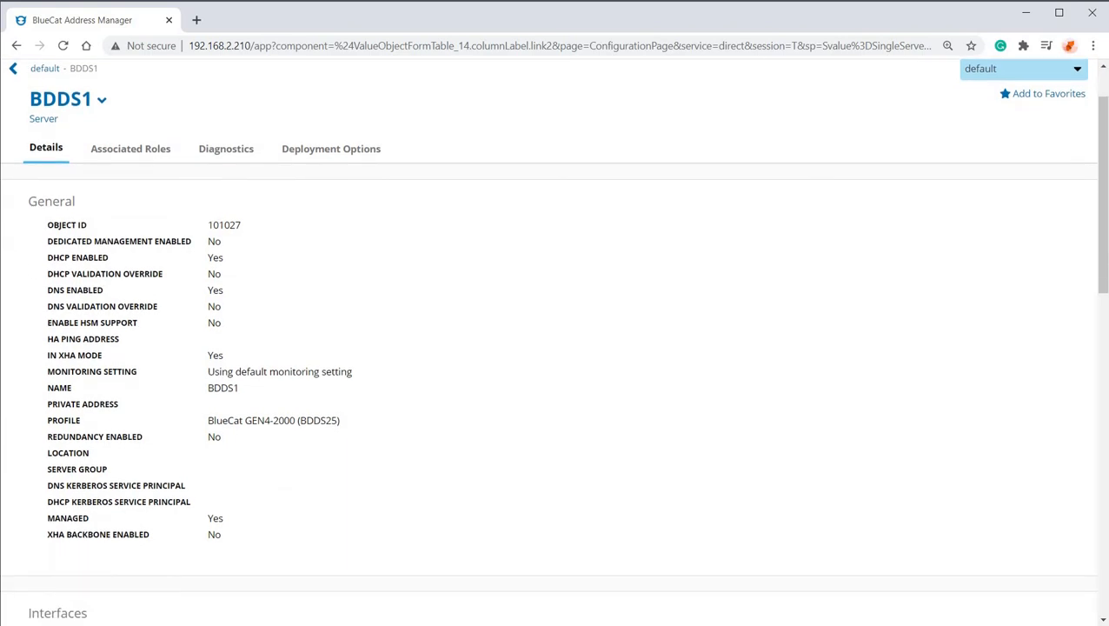
View the xHA status of the BDDS1 server pair.
click(67, 100)
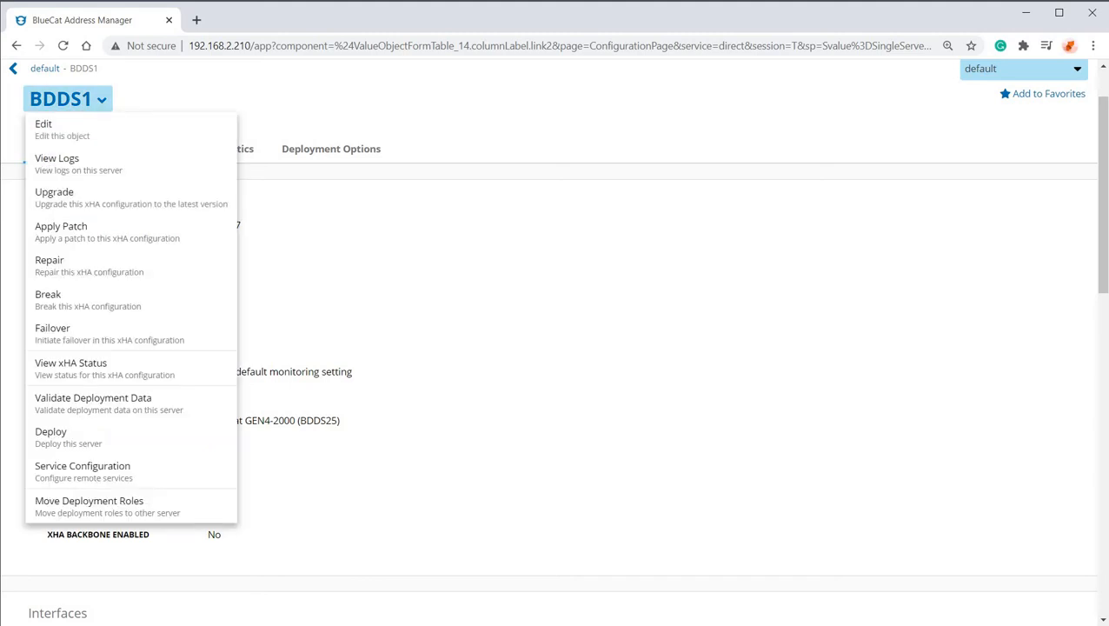
click(86, 368)
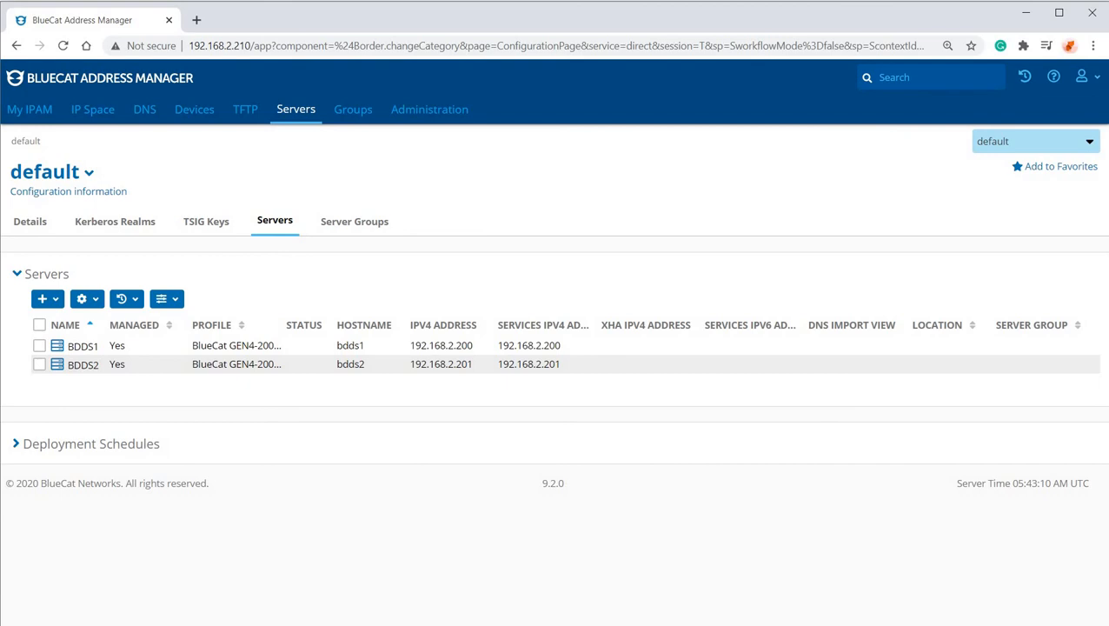
Start a new DHCP deployment role on the 1.1.1.0/24 IPv4 network inside the 1.1.1.0/24 block.
click(93, 109)
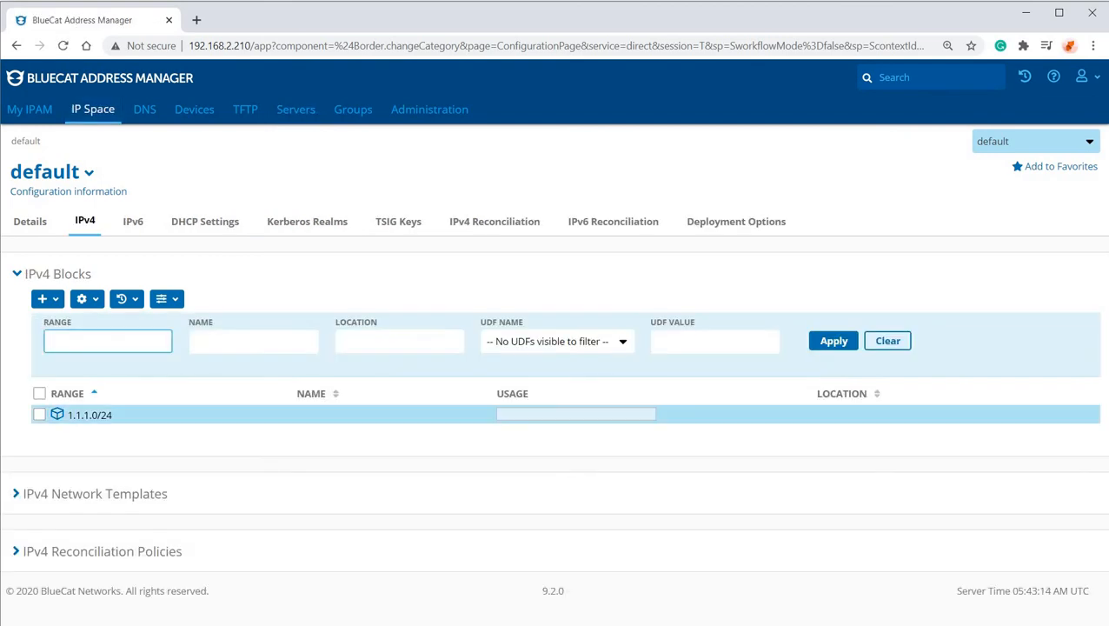
click(90, 414)
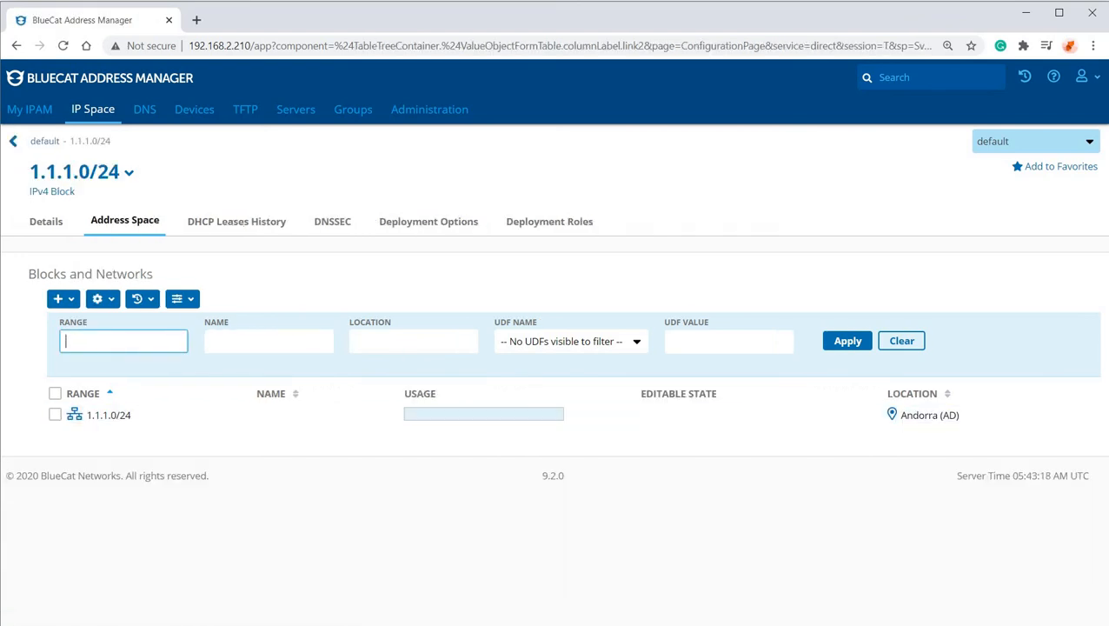
click(108, 414)
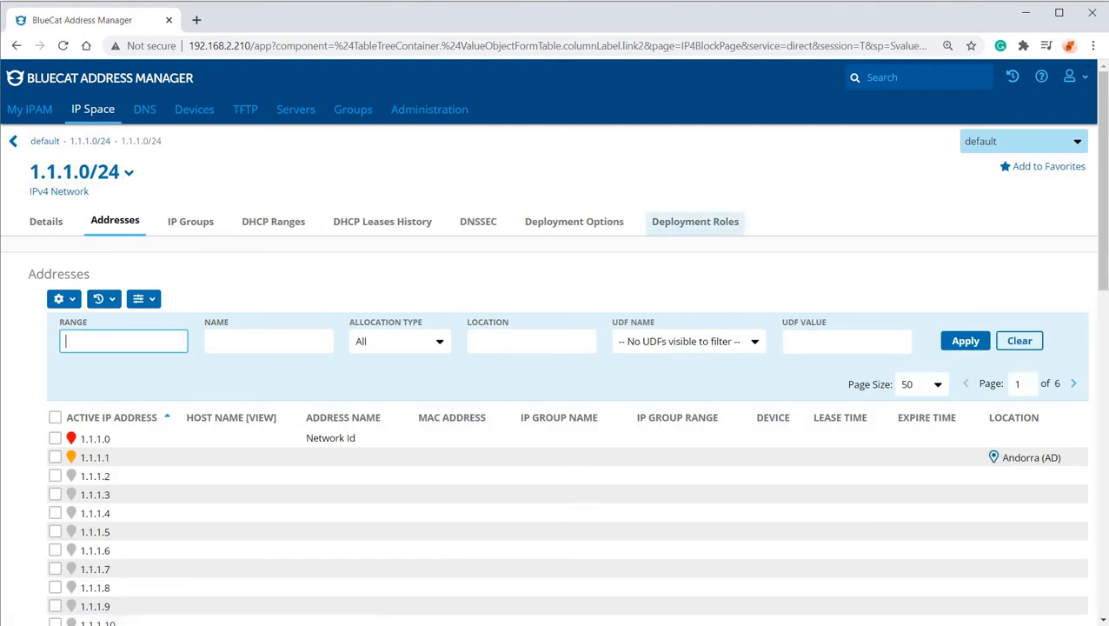
click(695, 221)
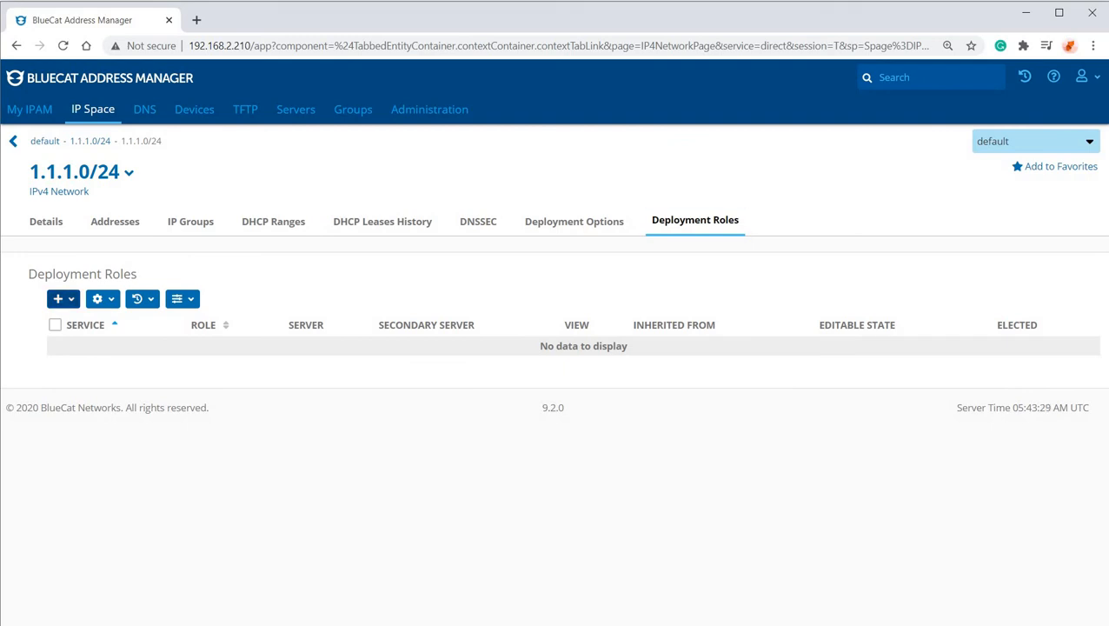
click(62, 298)
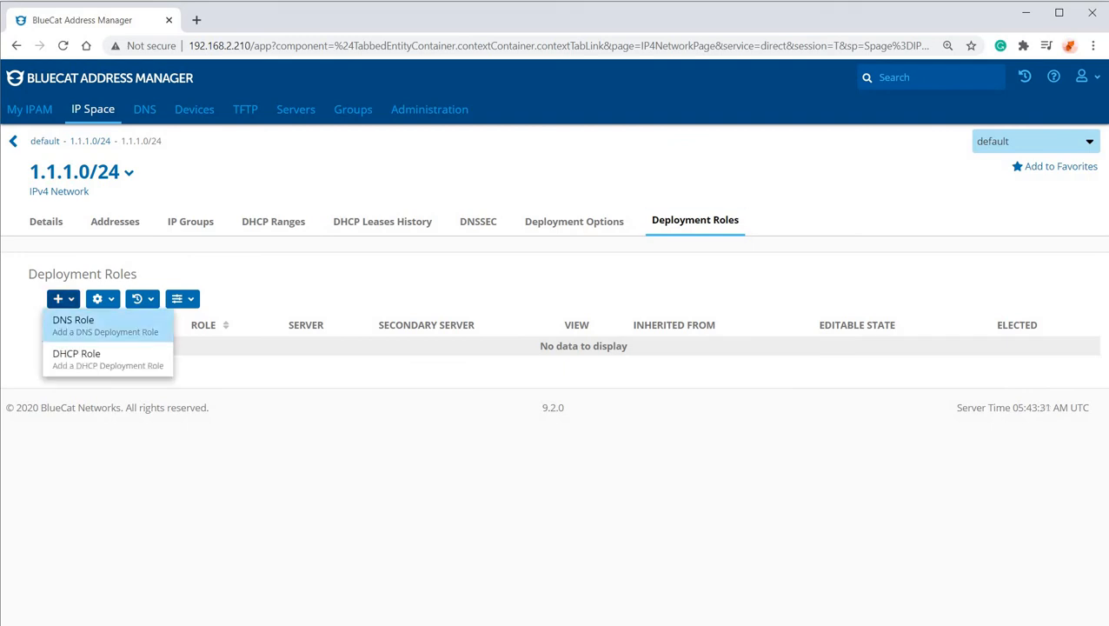
click(82, 358)
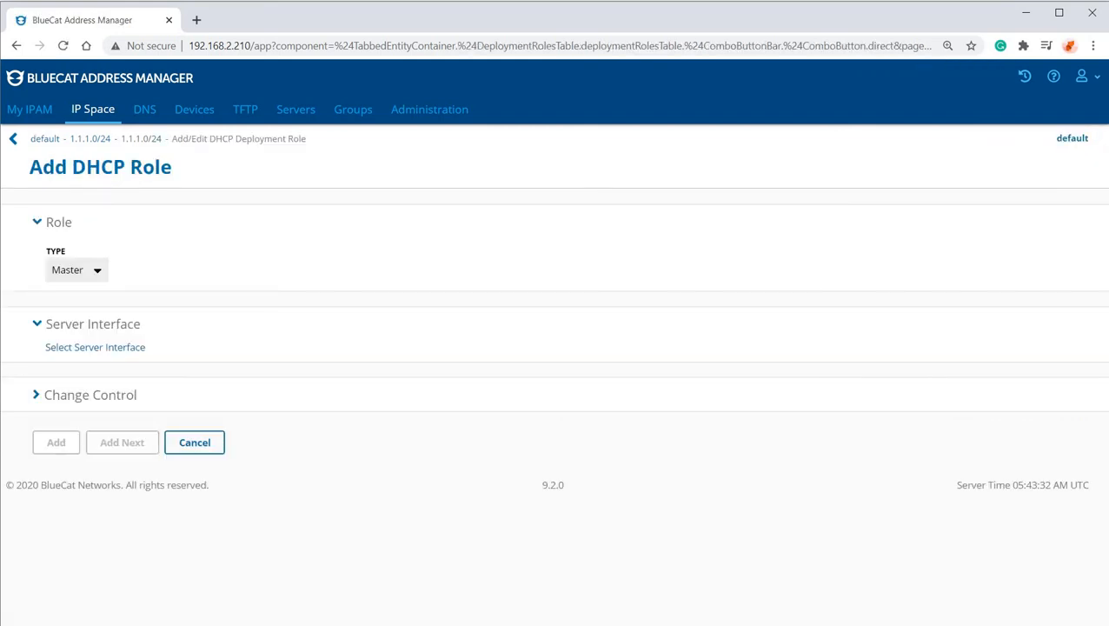
Set the DHCP role type to Master and choose BDDS1's bdds1 interface as the role's server interface.
click(76, 270)
click(67, 288)
click(94, 348)
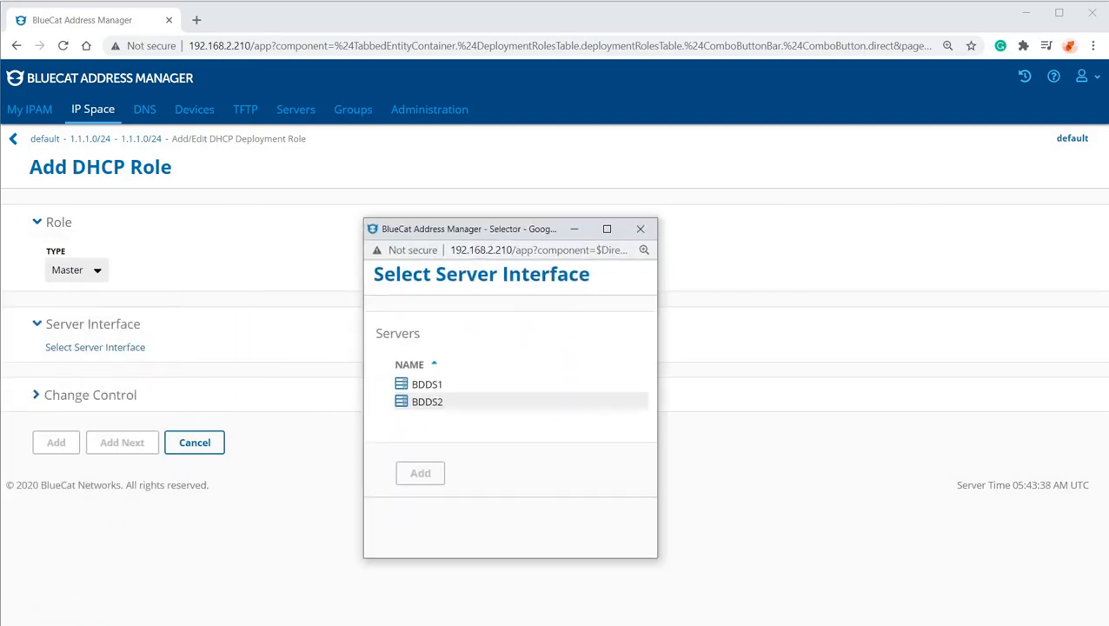
click(427, 384)
click(402, 383)
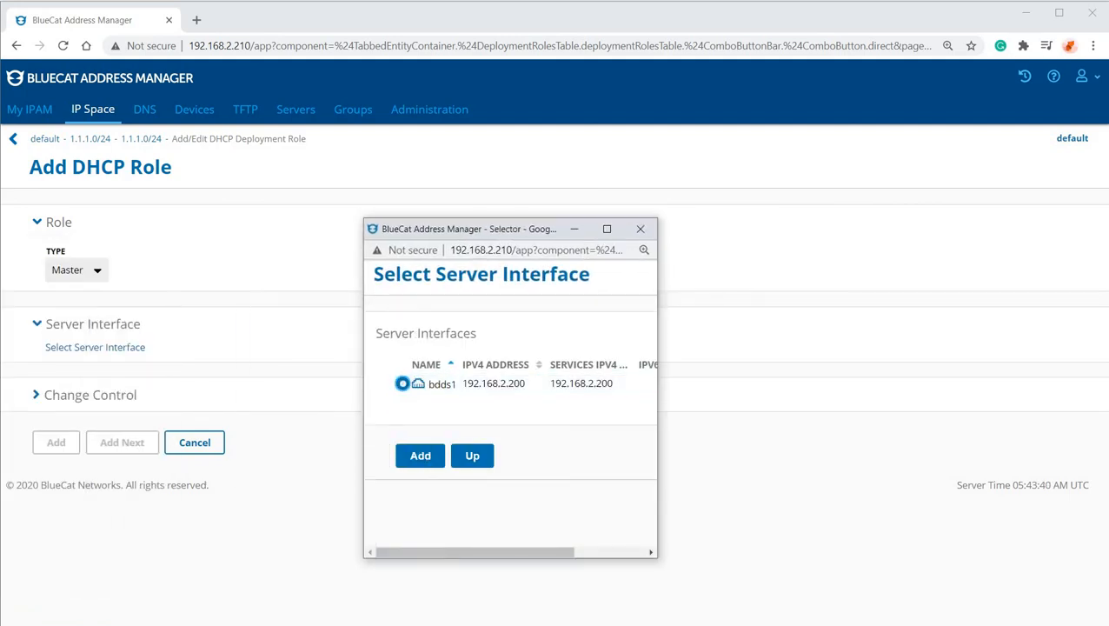
click(420, 455)
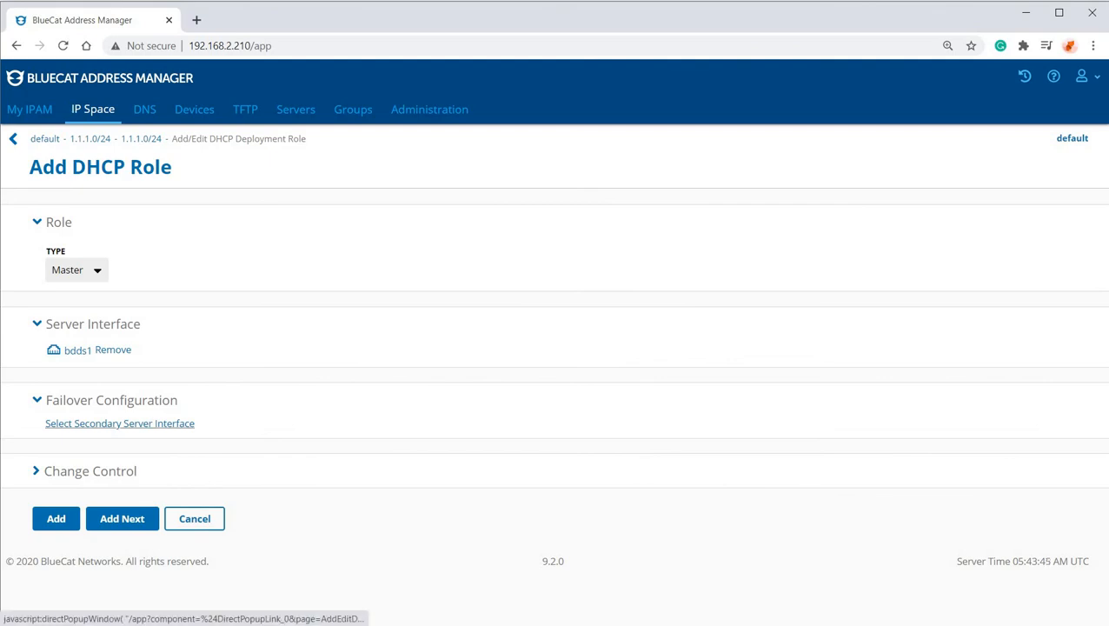
Choose BDDS2's bdds2 interface as the failover secondary server, add the DHCP role, and check its server assignments.
click(119, 424)
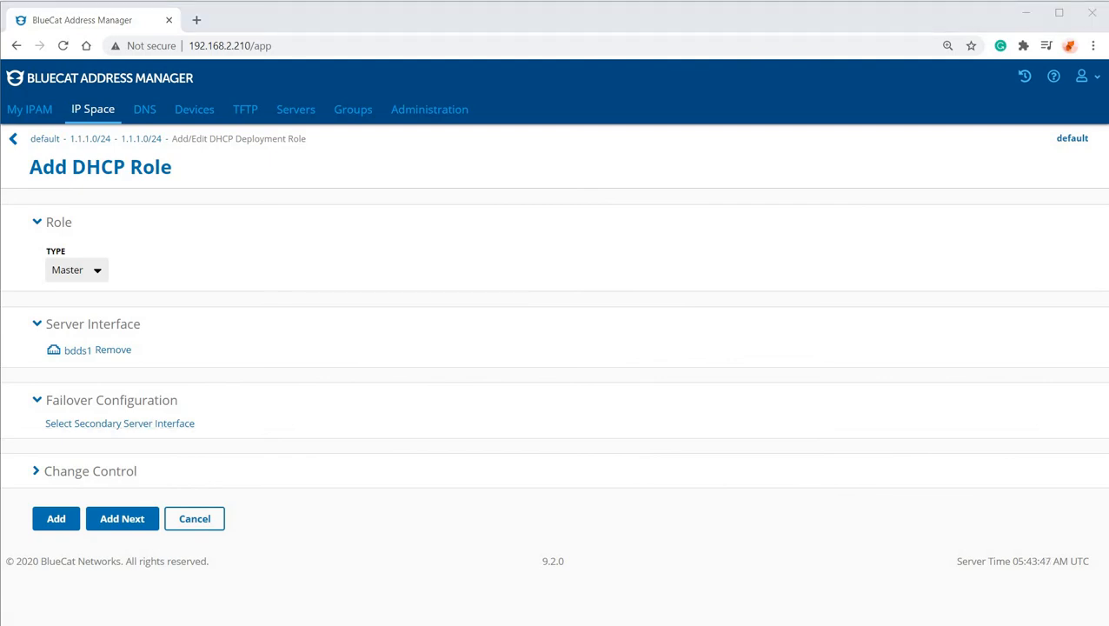
click(426, 358)
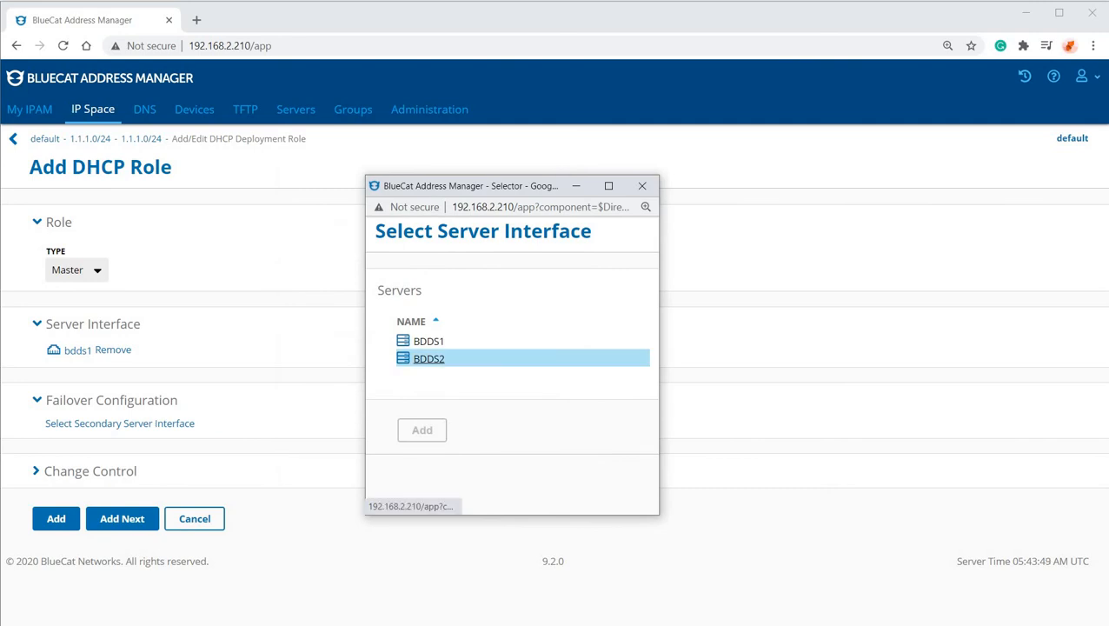
click(404, 340)
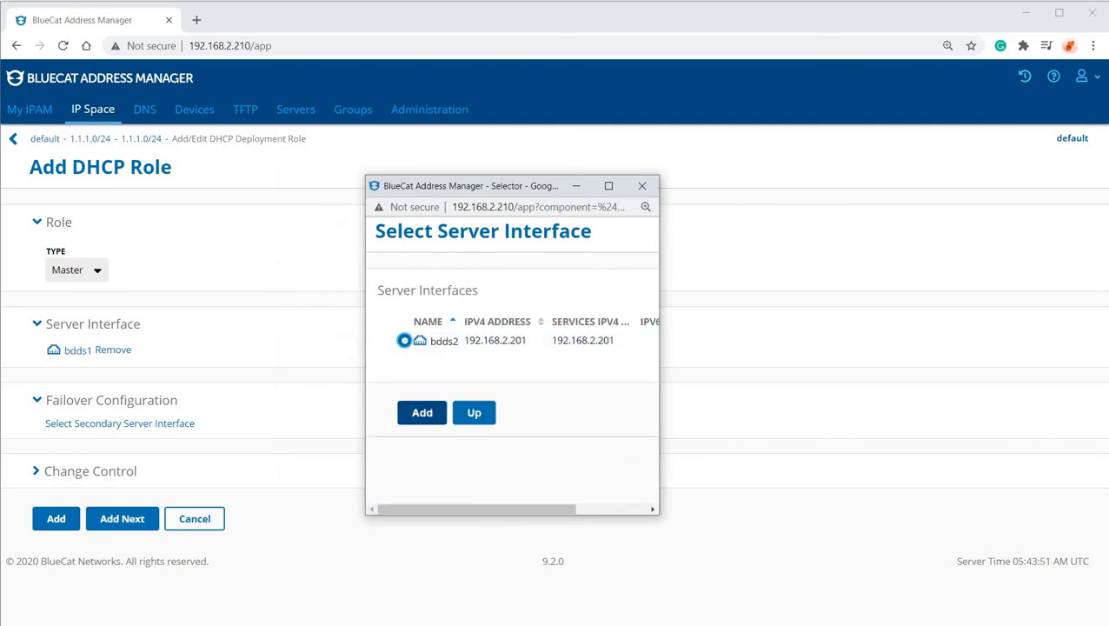
click(422, 412)
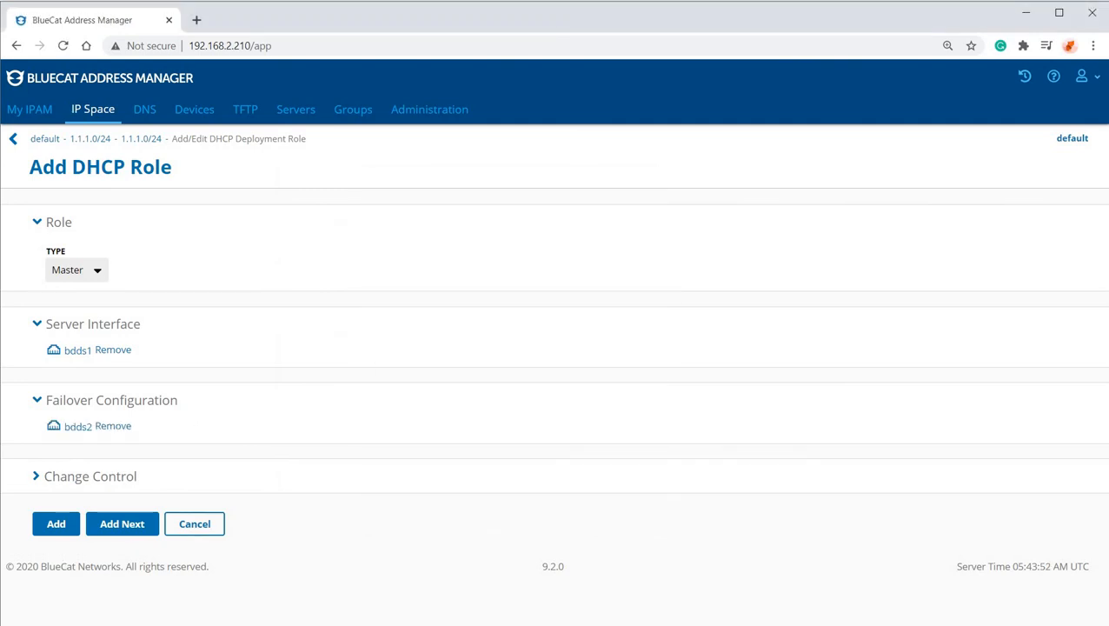
click(56, 523)
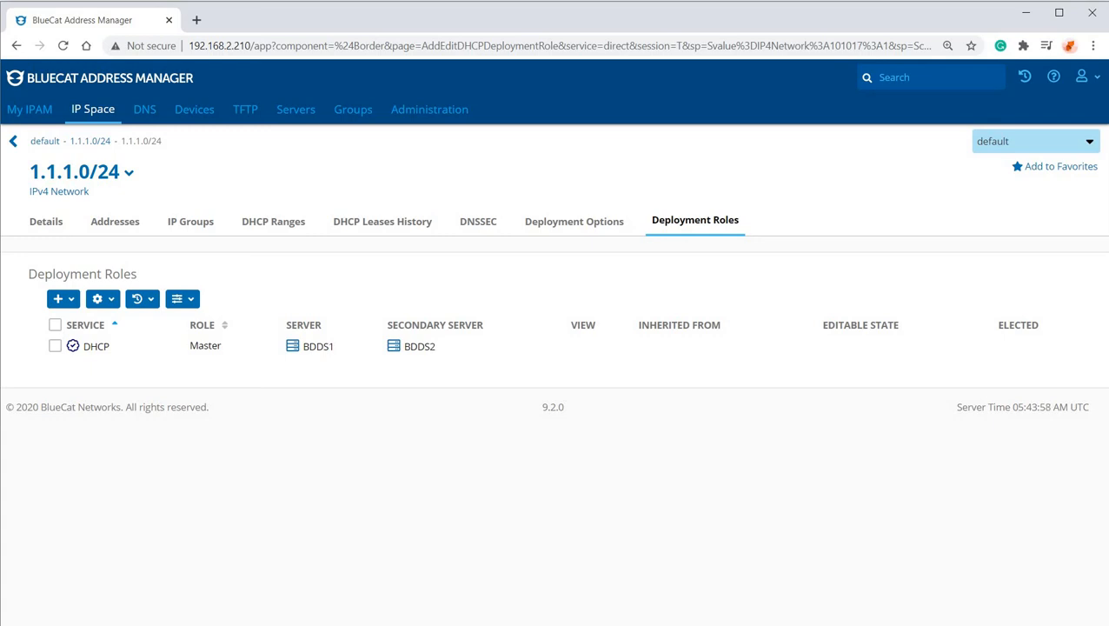
double_click(303, 325)
drag(484, 325, 386, 326)
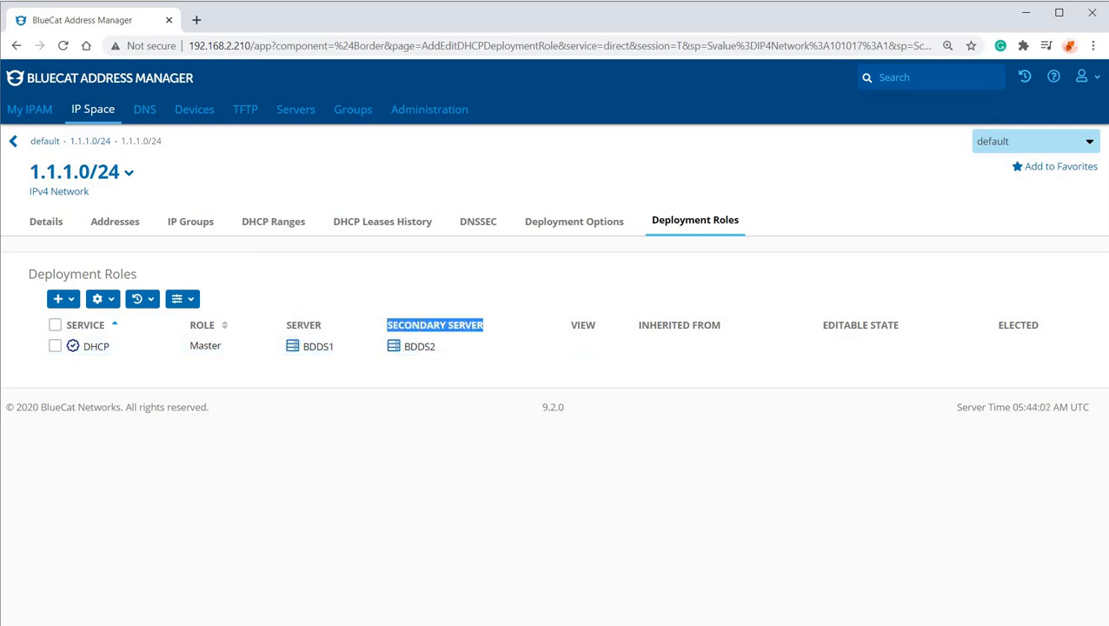